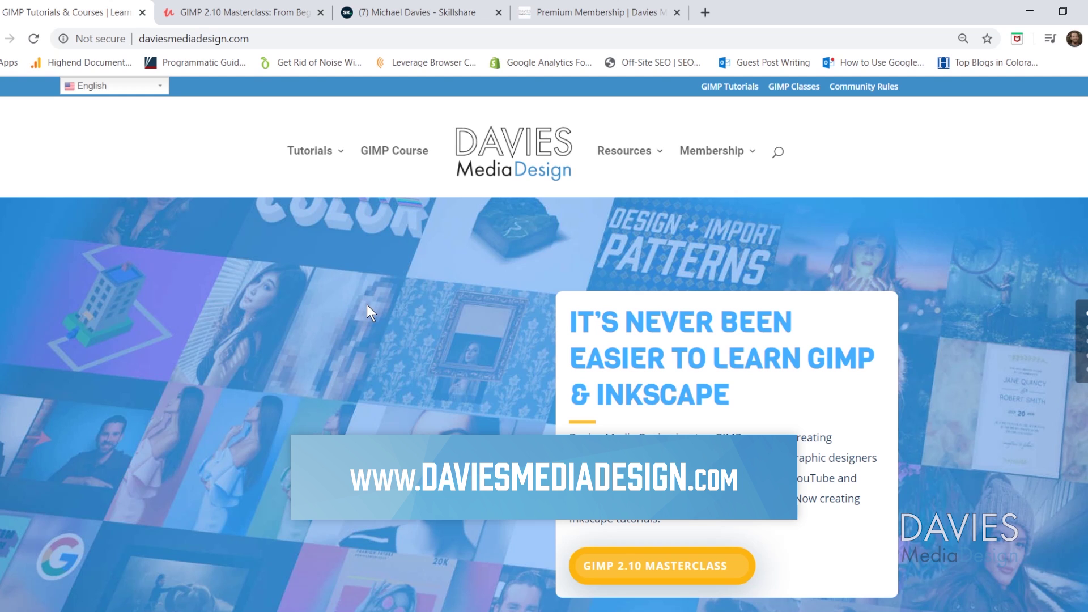
# - Look through the Davies Media Design home page and its Premium Membership page
pyautogui.scroll(-10, 366, 304)
pyautogui.scroll(-9, 366, 304)
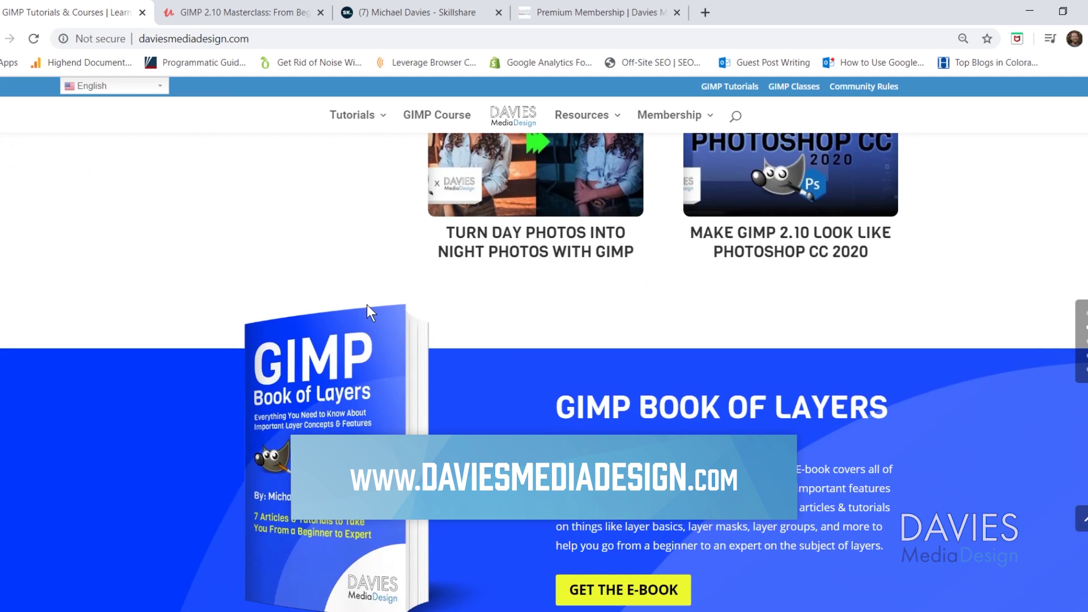
pyautogui.scroll(-12, 368, 309)
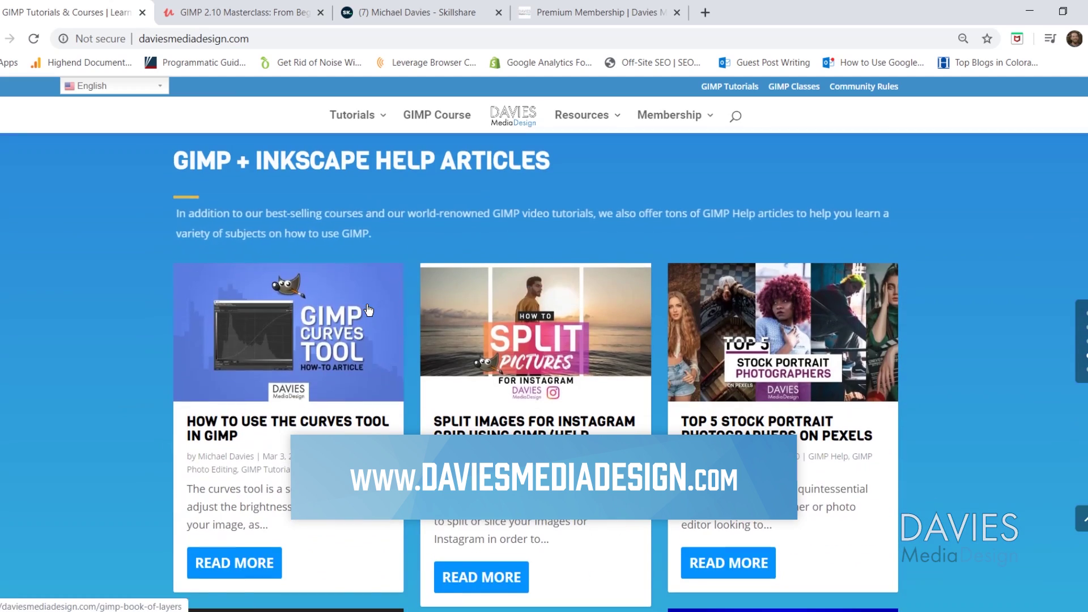
pyautogui.scroll(-10, 369, 309)
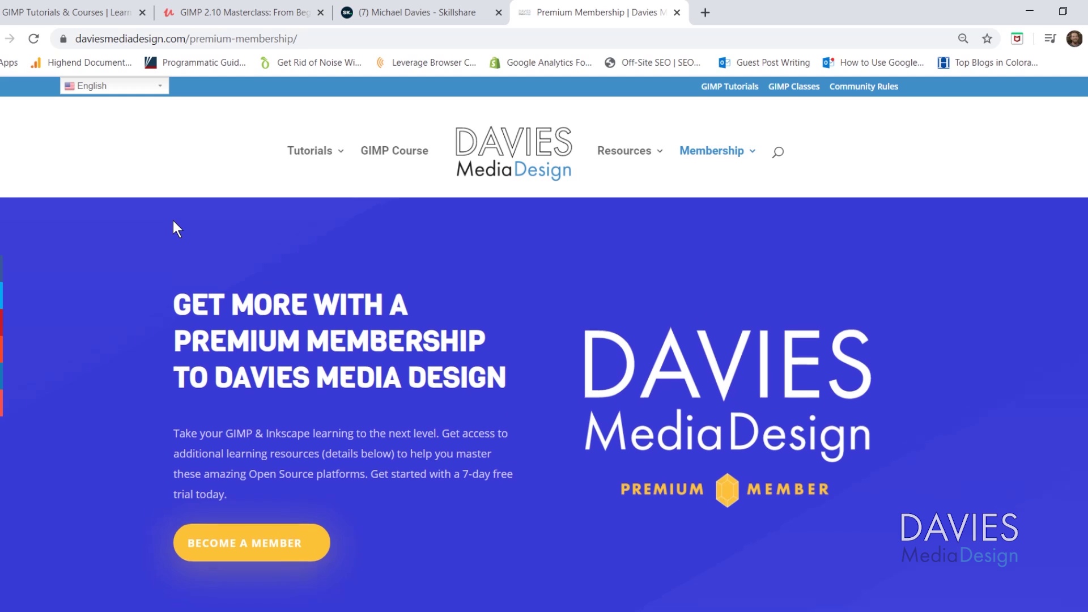
pyautogui.scroll(-9, 173, 220)
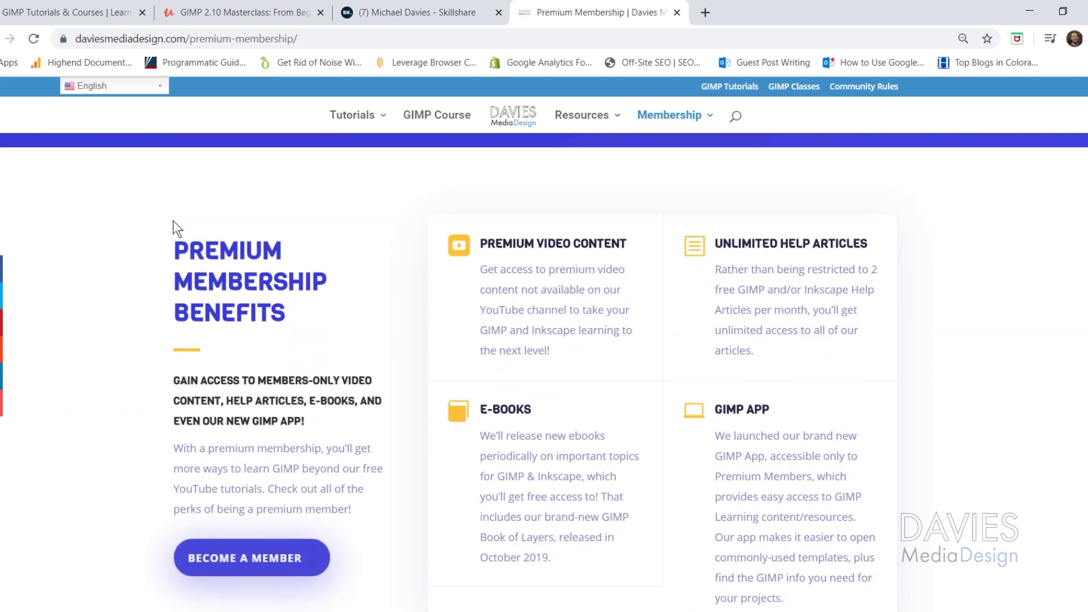
pyautogui.scroll(-8, 173, 221)
pyautogui.scroll(-3, 172, 219)
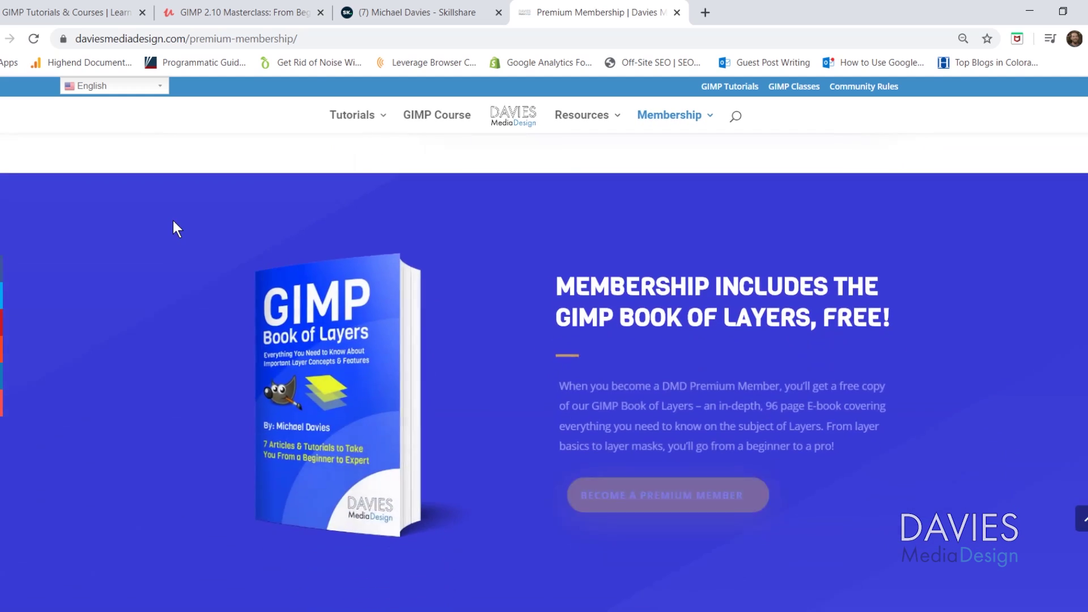
pyautogui.scroll(-14, 173, 219)
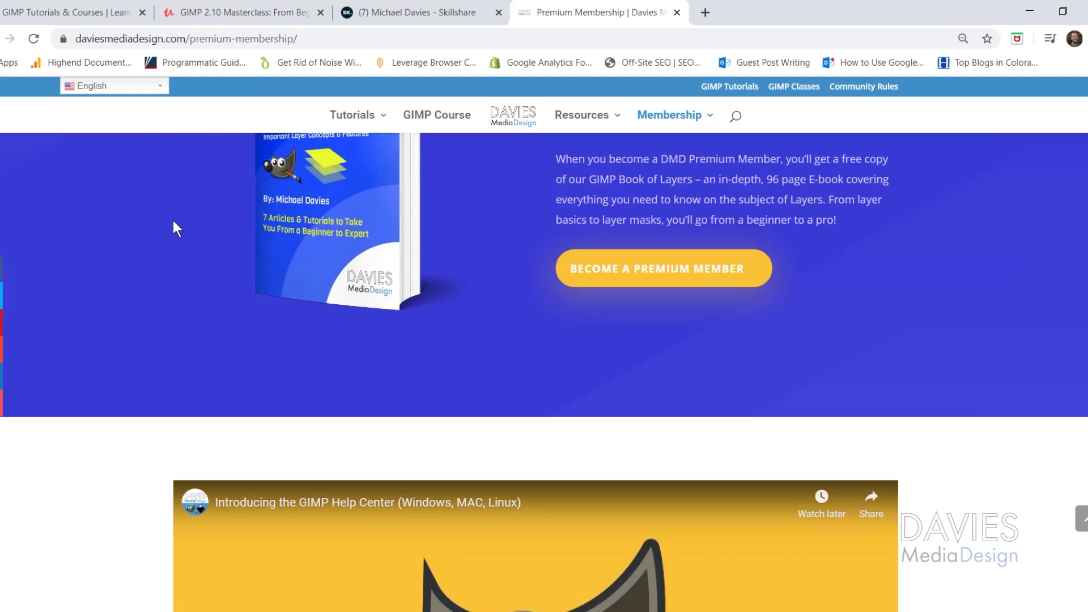
pyautogui.scroll(-5, 172, 220)
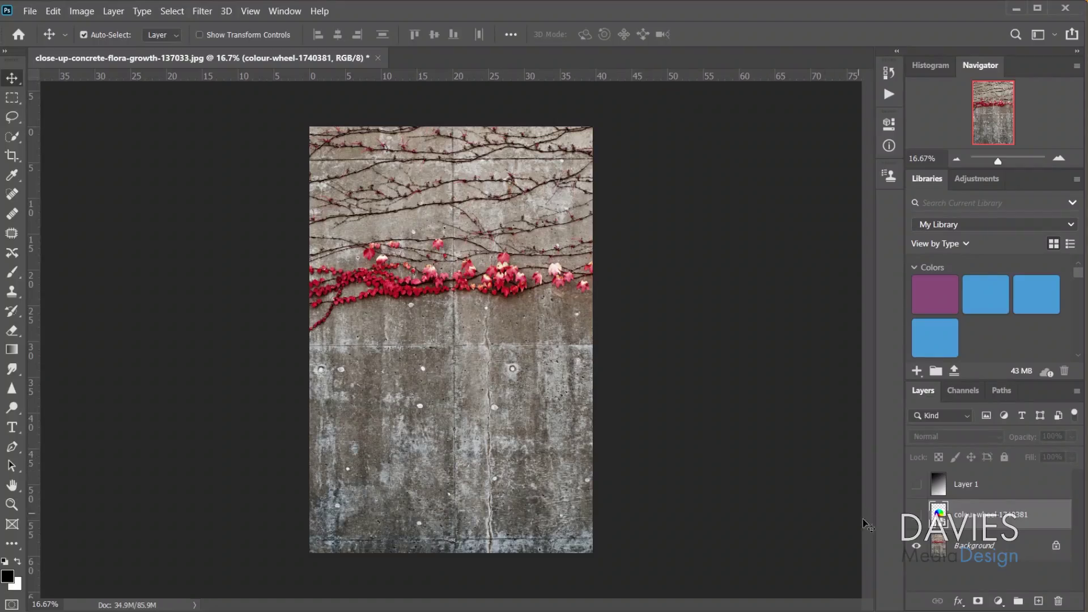
# - Show the black-to-white gradient layer, Layer 1, and open its blending options
pyautogui.click(916, 485)
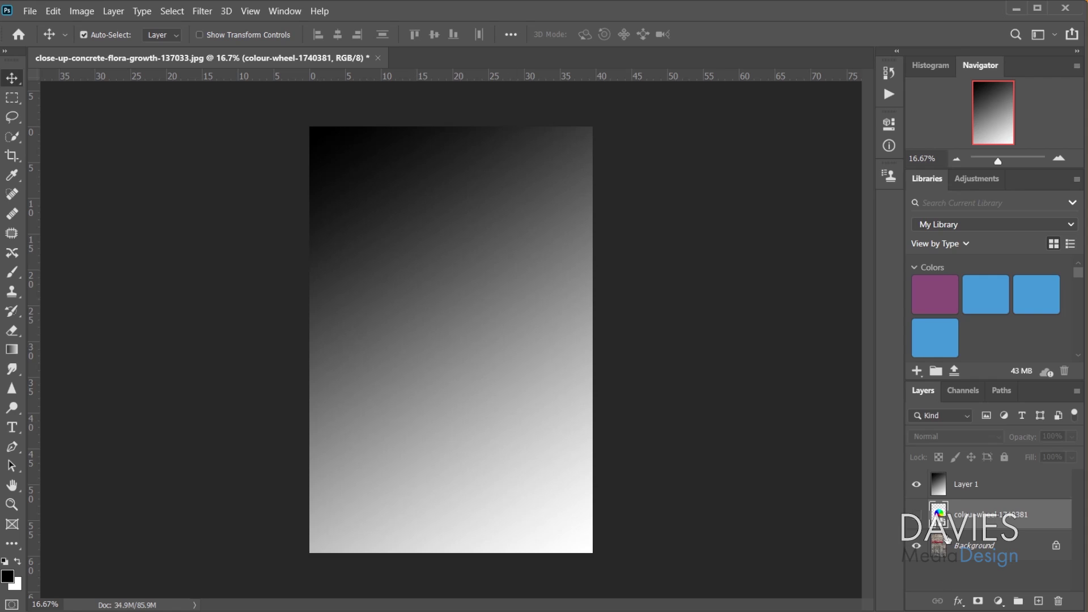
pyautogui.click(973, 491)
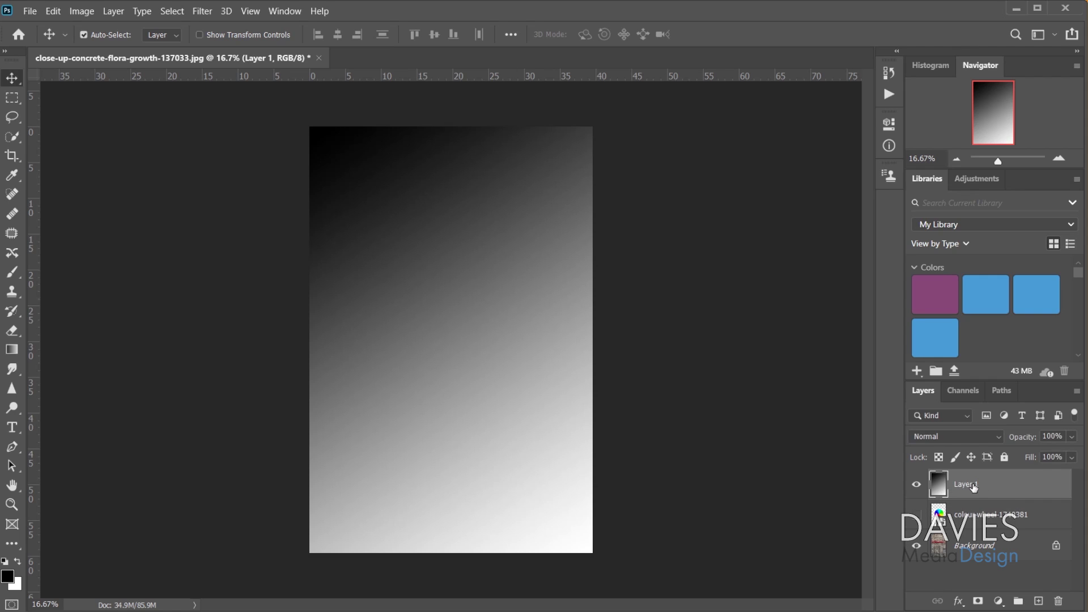
pyautogui.rightClick(943, 487)
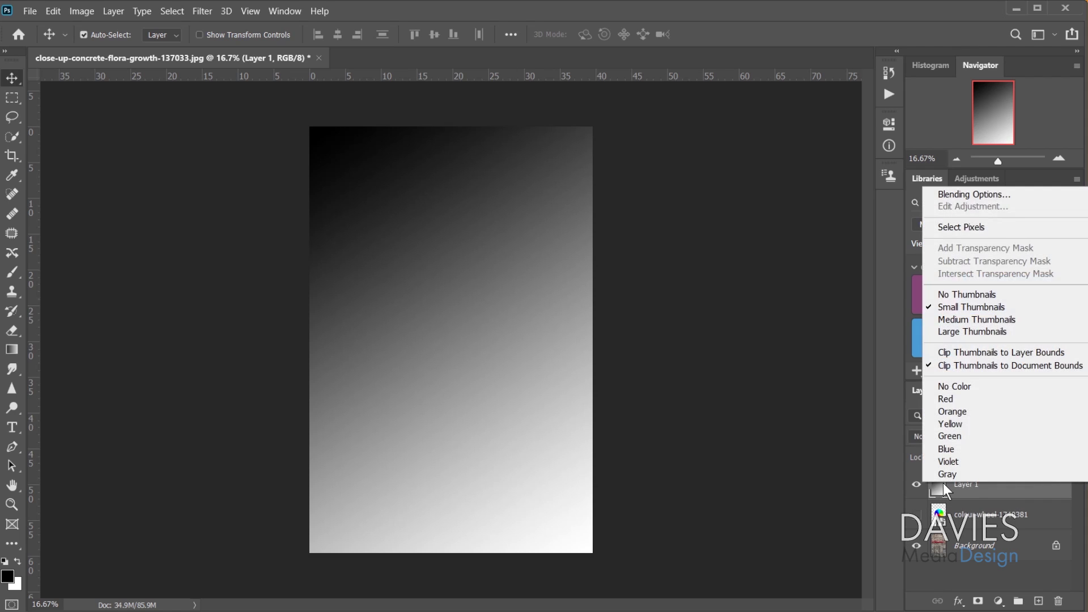
pyautogui.click(1019, 199)
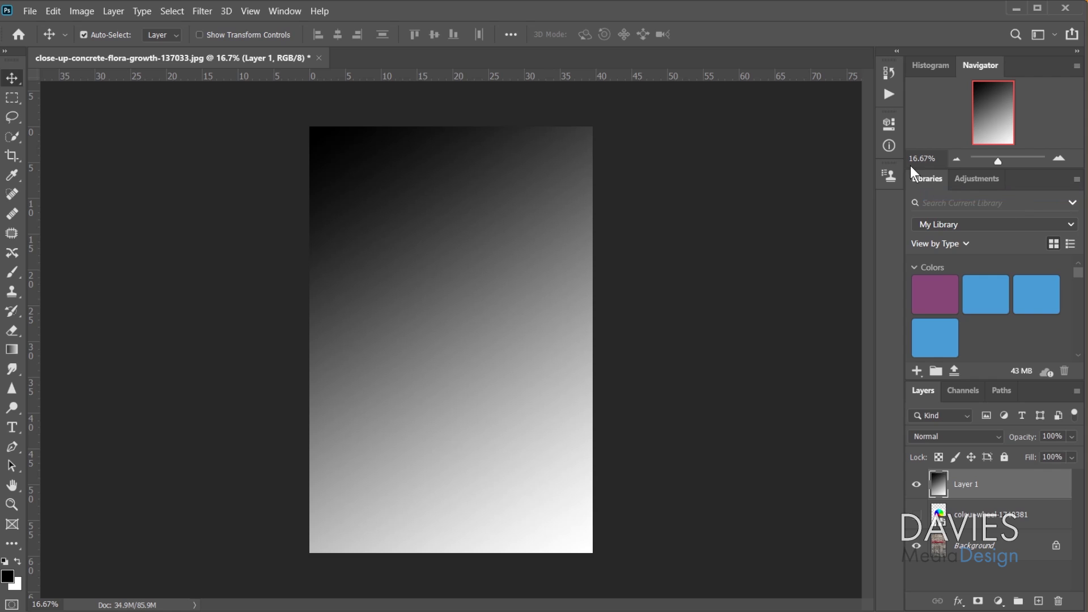
pyautogui.moveTo(708, 74); pyautogui.dragTo(624, 75)
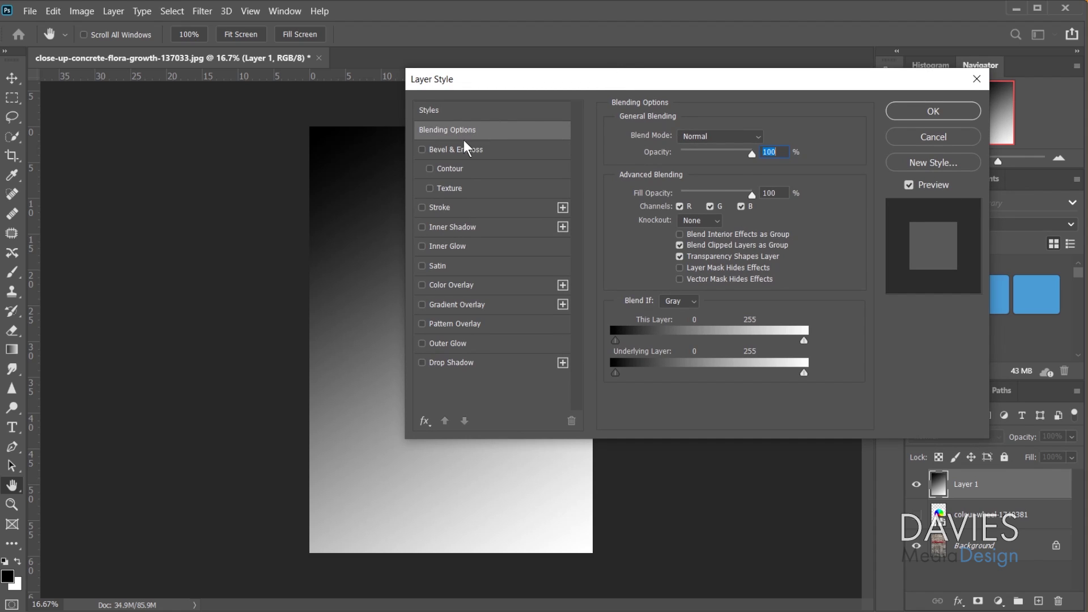
pyautogui.moveTo(647, 87); pyautogui.dragTo(731, 71)
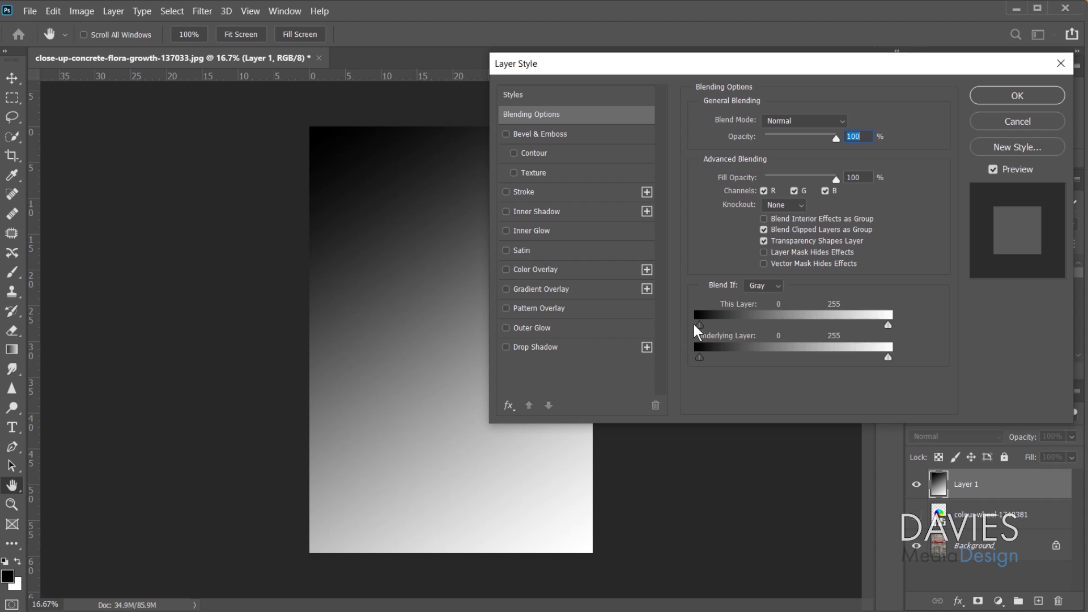
# - Set Layer 1's Gray Blend If range for This Layer to 0 / 51 for shadows and 165 / 255 for highlights
pyautogui.moveTo(699, 325)
pyautogui.mouseDown()
pyautogui.moveTo(740, 325)
pyautogui.moveTo(699, 325)
pyautogui.mouseUp()
pyautogui.moveTo(888, 326)
pyautogui.mouseDown()
pyautogui.moveTo(834, 325)
pyautogui.moveTo(888, 325)
pyautogui.mouseUp()
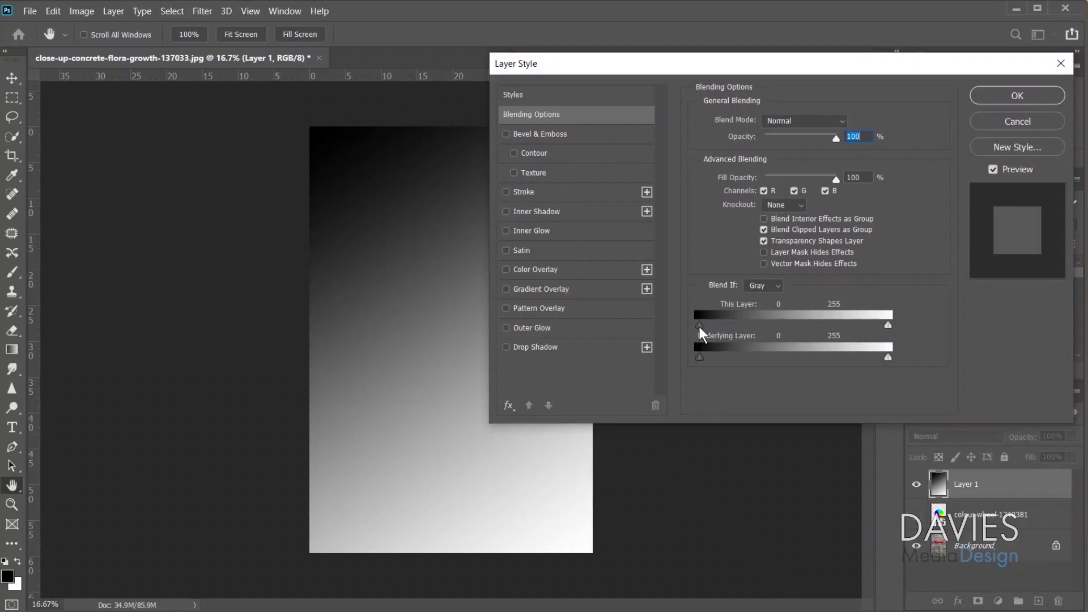
pyautogui.moveTo(699, 325)
pyautogui.mouseDown()
pyautogui.moveTo(737, 330)
pyautogui.moveTo(692, 326)
pyautogui.mouseUp()
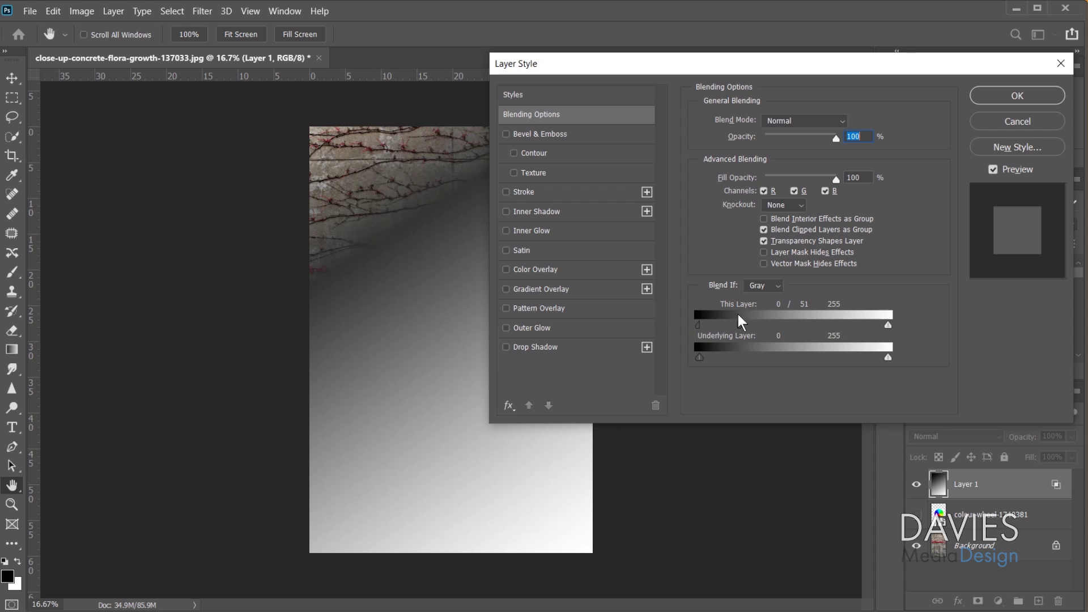
pyautogui.moveTo(887, 326); pyautogui.dragTo(822, 328)
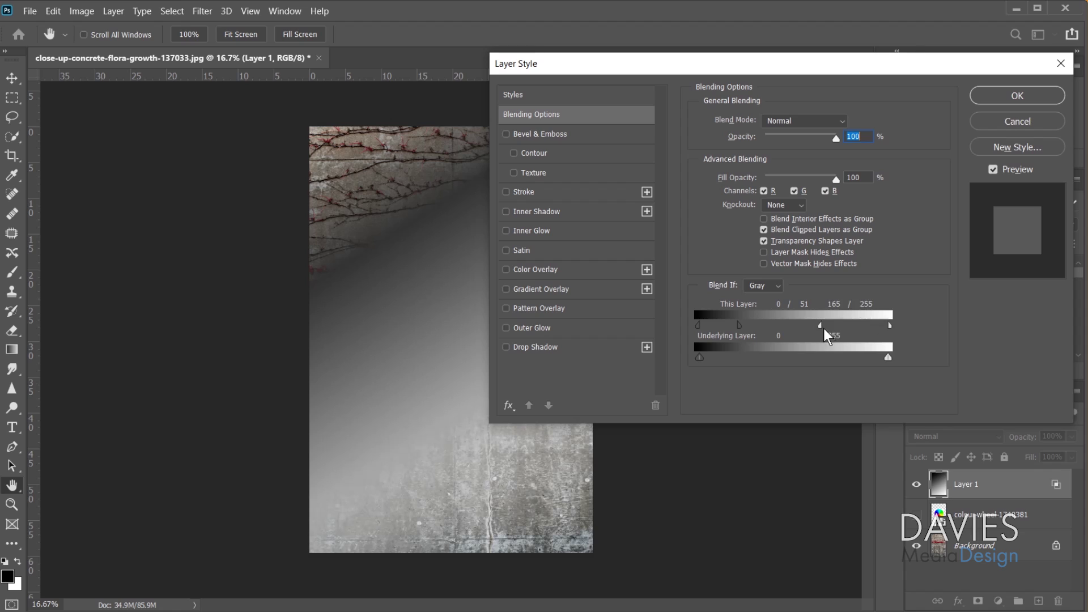
# - Switch Layer 1's Blend If channel to Red and apply the layer style
pyautogui.click(763, 287)
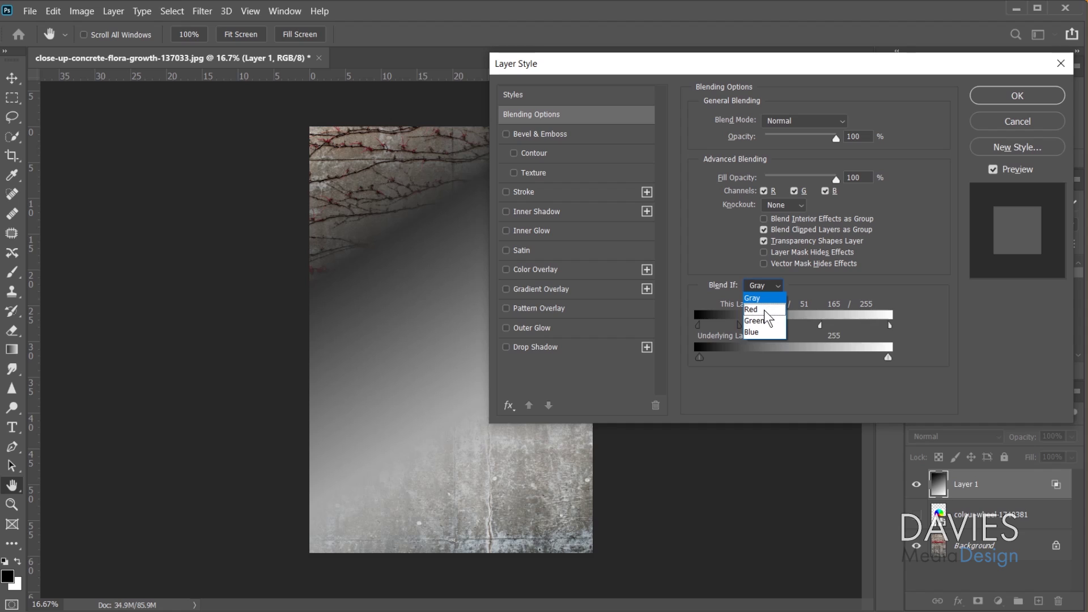
pyautogui.click(765, 311)
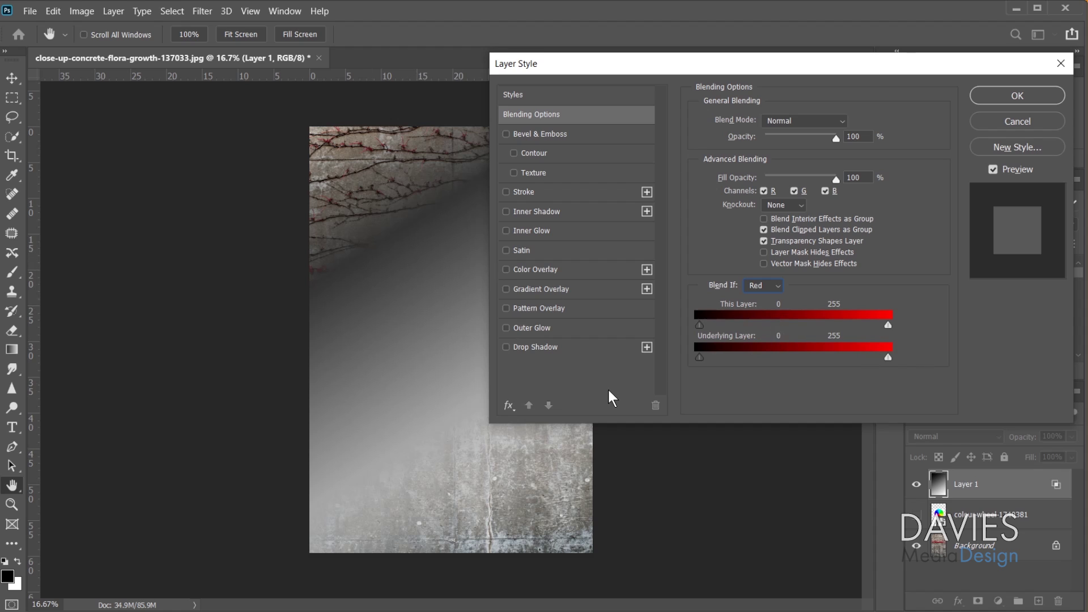
pyautogui.click(1017, 95)
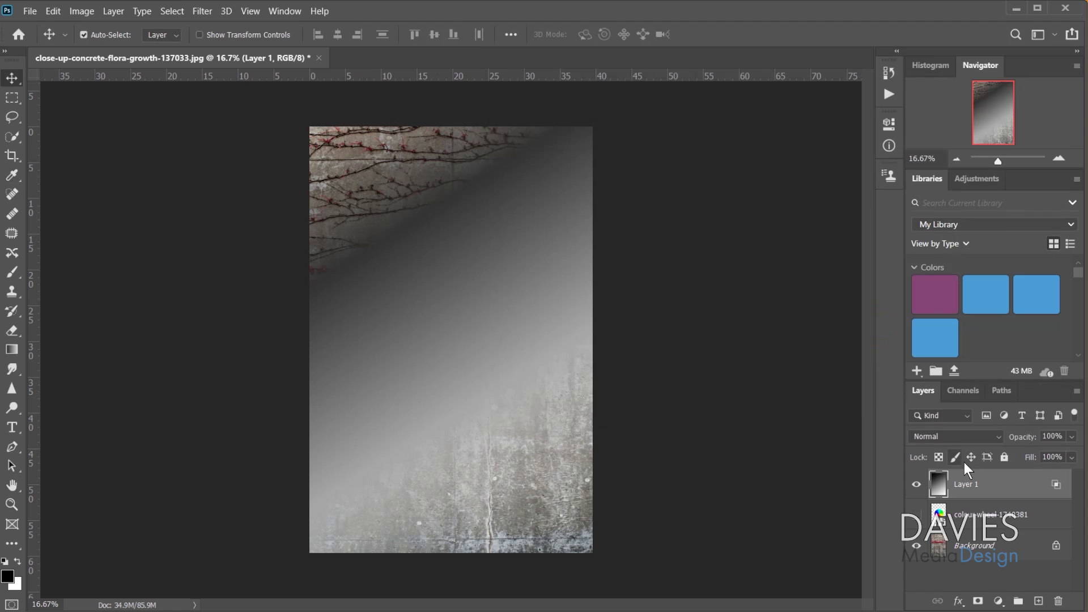
# - Hide Layer 1 and select the colour-wheel layer with its visibility turned on
pyautogui.click(917, 486)
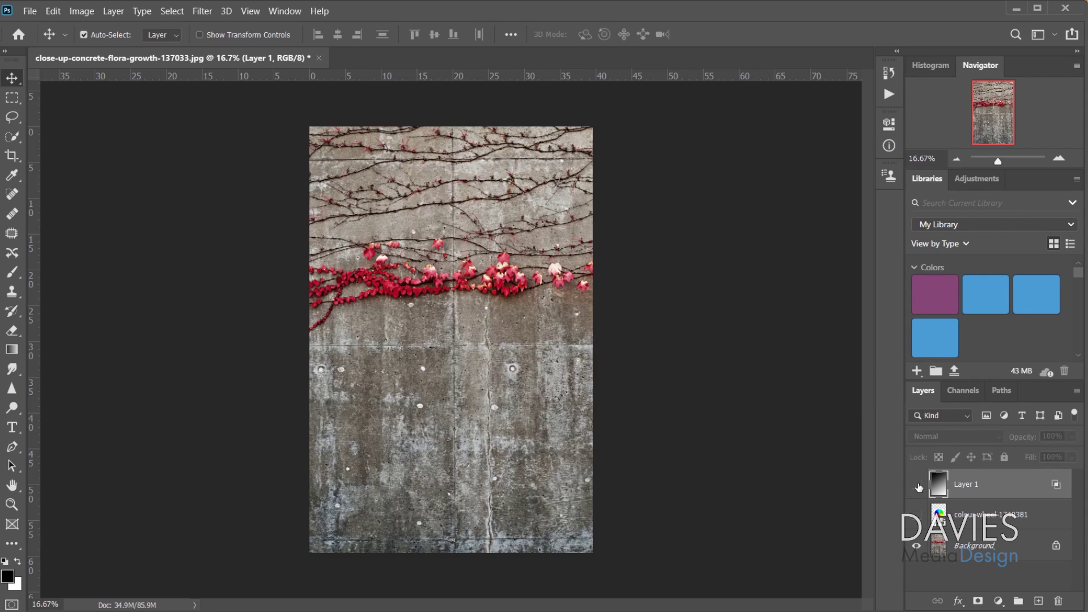
pyautogui.click(917, 514)
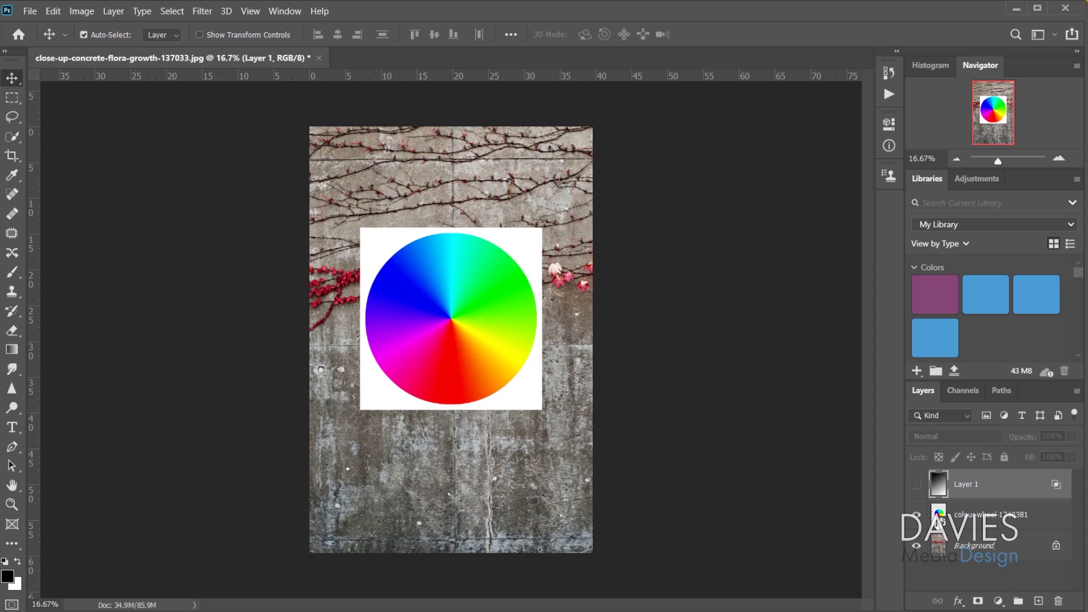
pyautogui.click(943, 519)
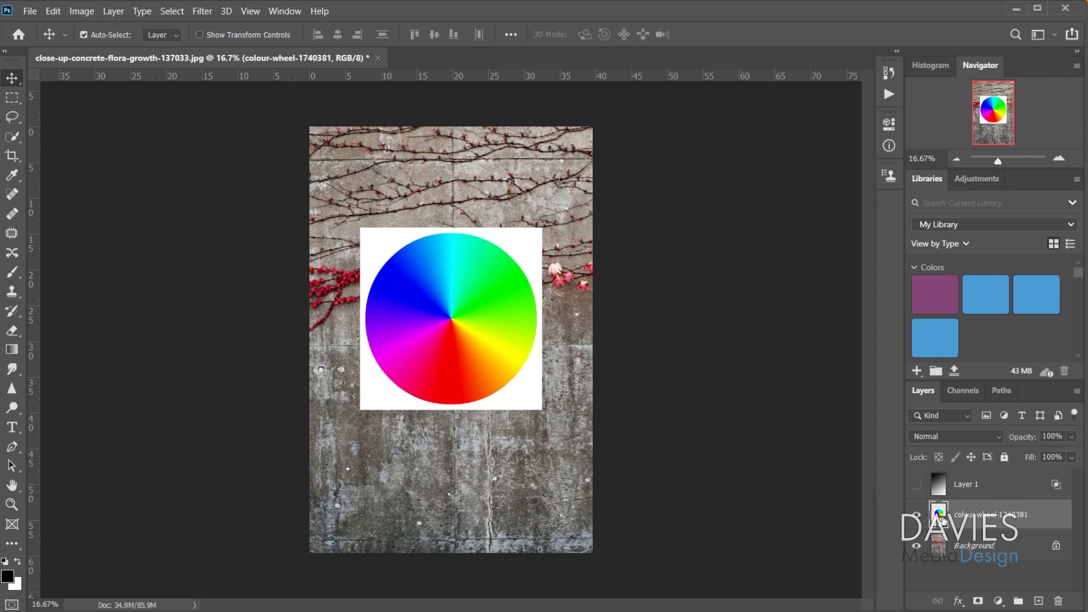
# - Try the Red channel's Blend If sliders for This Layer in the colour-wheel layer's blending options
pyautogui.rightClick(943, 519)
pyautogui.click(992, 235)
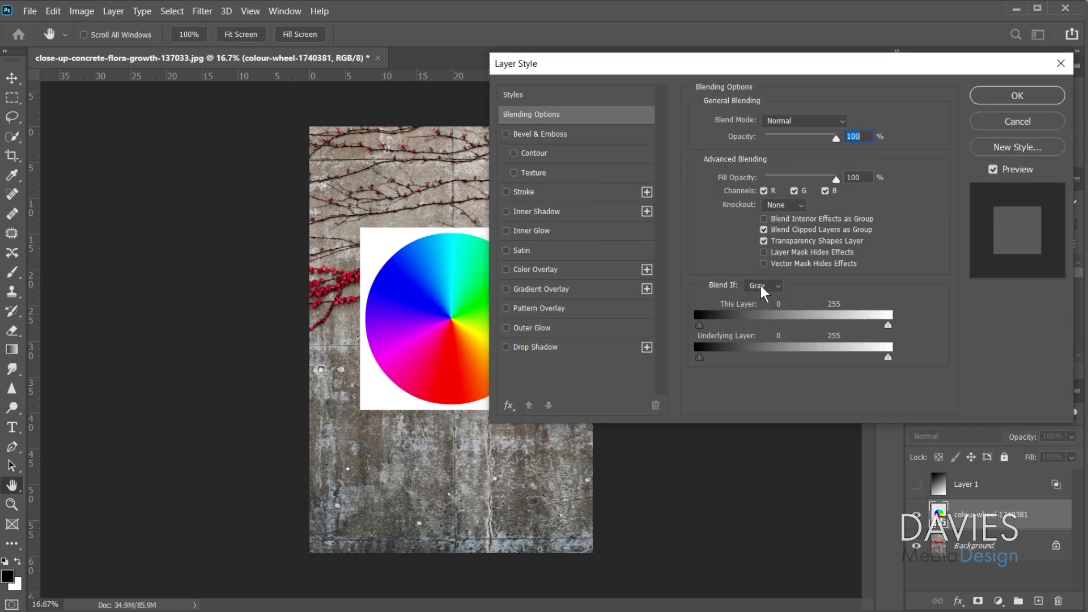
pyautogui.click(764, 286)
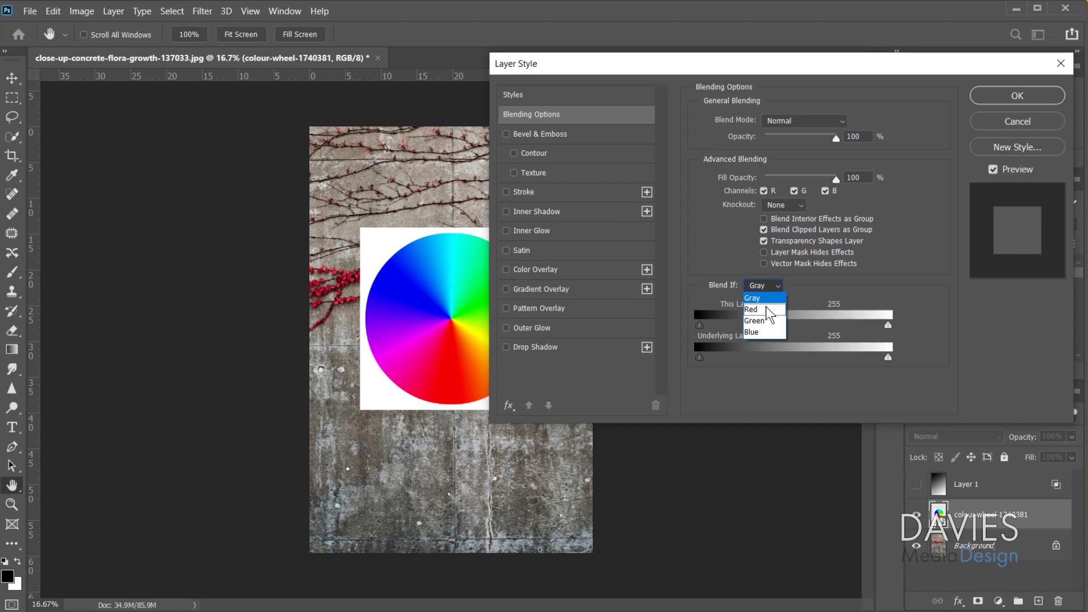
pyautogui.click(767, 309)
pyautogui.moveTo(731, 66); pyautogui.dragTo(791, 57)
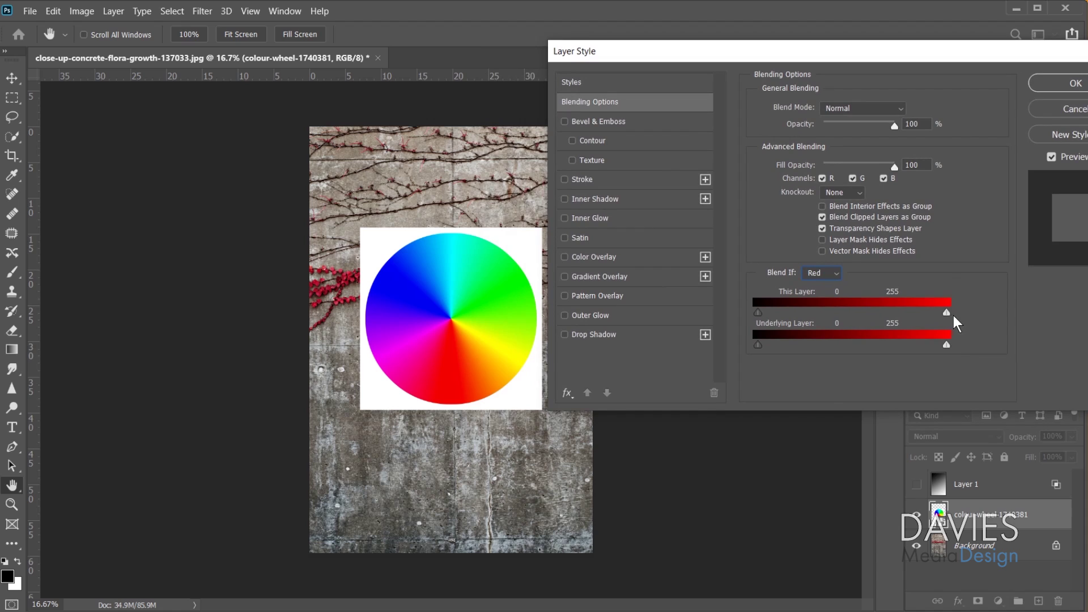
pyautogui.moveTo(947, 313)
pyautogui.mouseDown()
pyautogui.moveTo(911, 313)
pyautogui.moveTo(947, 313)
pyautogui.mouseUp()
pyautogui.moveTo(758, 313)
pyautogui.mouseDown()
pyautogui.moveTo(797, 313)
pyautogui.moveTo(757, 315)
pyautogui.mouseUp()
# - Try the Green channel's Blend If highlight and shadow sliders for This Layer on the colour wheel
pyautogui.click(828, 274)
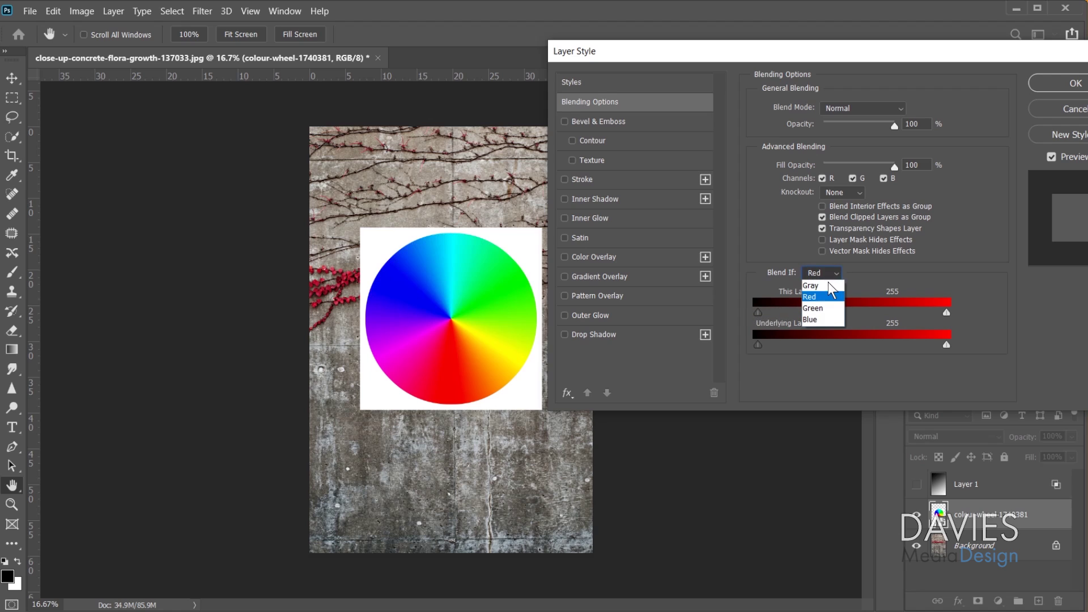
pyautogui.click(817, 309)
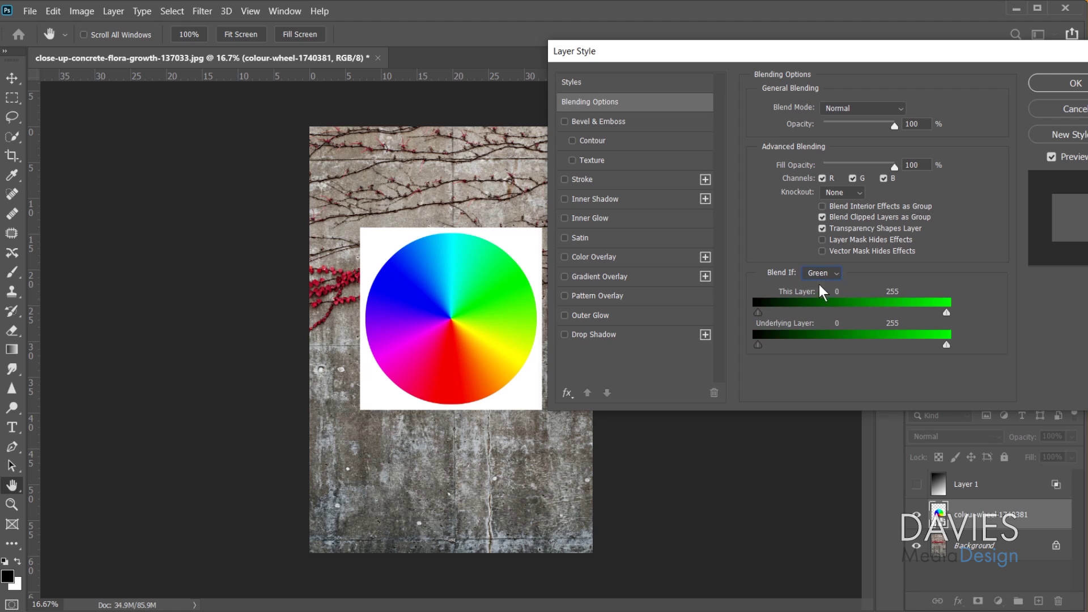
pyautogui.moveTo(947, 313); pyautogui.dragTo(891, 313)
pyautogui.moveTo(761, 316); pyautogui.dragTo(772, 319)
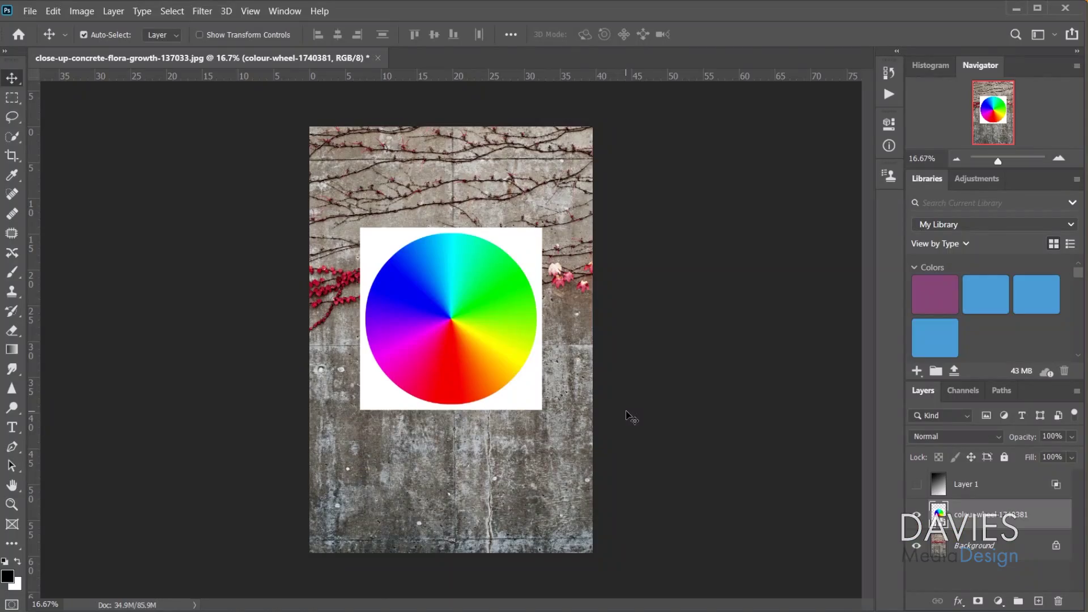
# - Switch to GIMP and add a 2848 × 4288 px transparent layer named gradient above the wall photo
pyautogui.click(1022, 4)
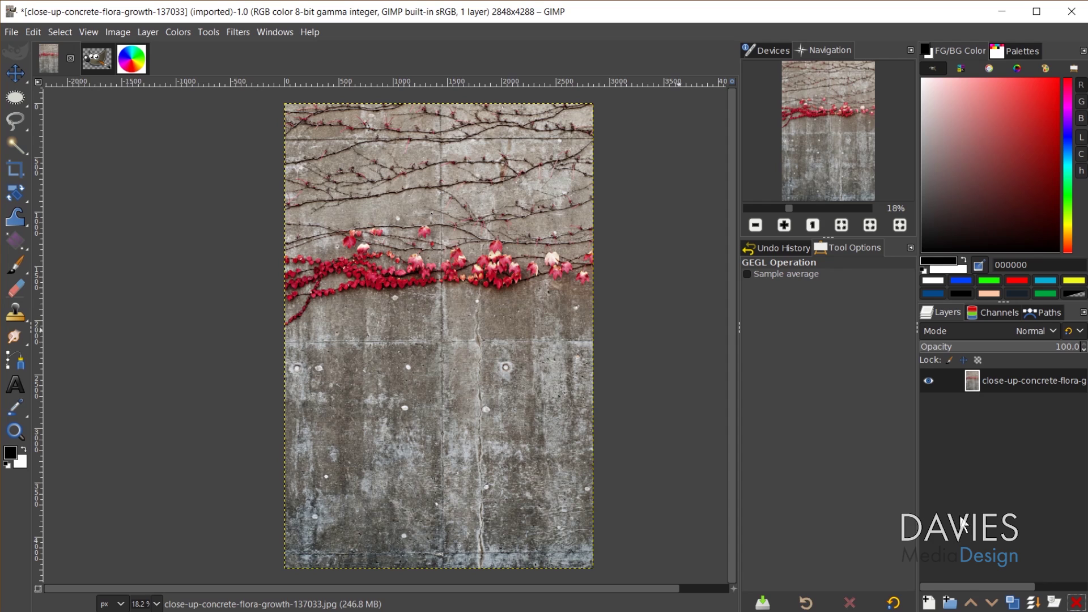
pyautogui.click(929, 602)
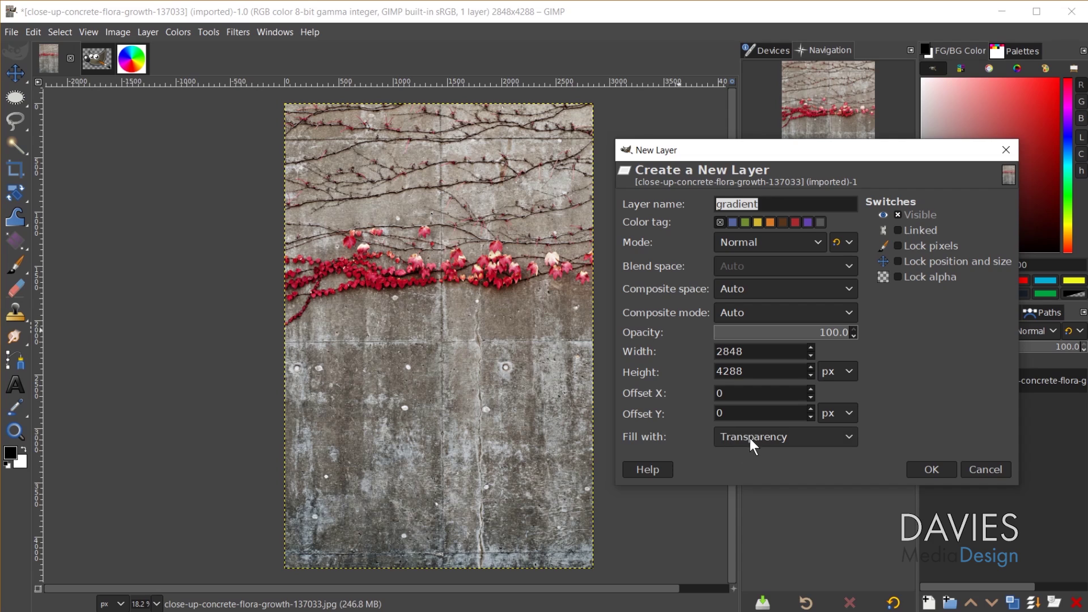
pyautogui.click(944, 470)
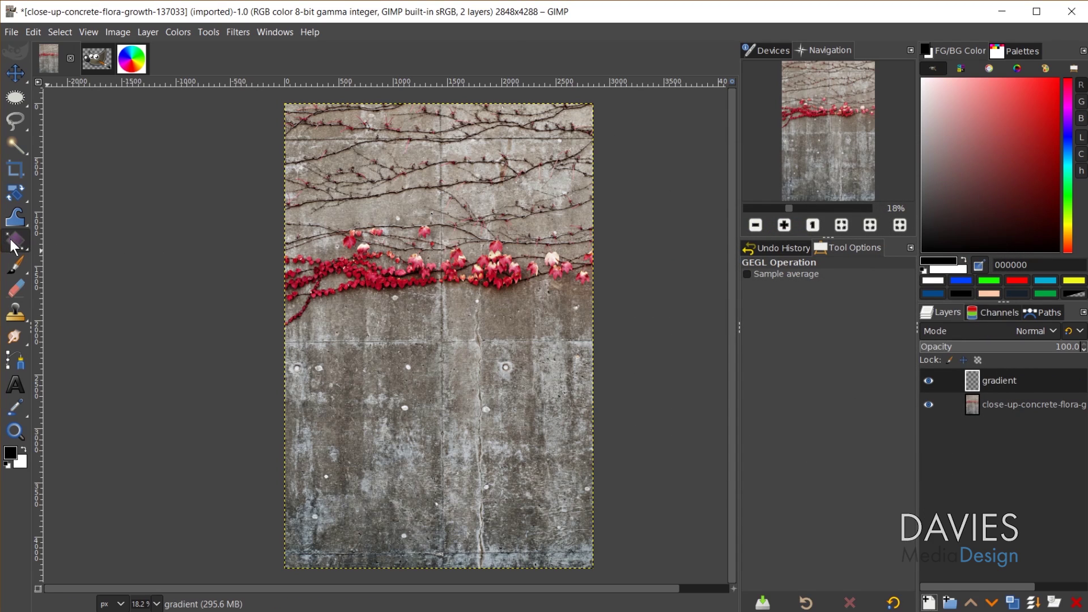
# - Fill the gradient layer with a linear black-to-white FG to BG (RGB) gradient running diagonally from its upper-left to its lower-right corner
pyautogui.moveTo(13, 247)
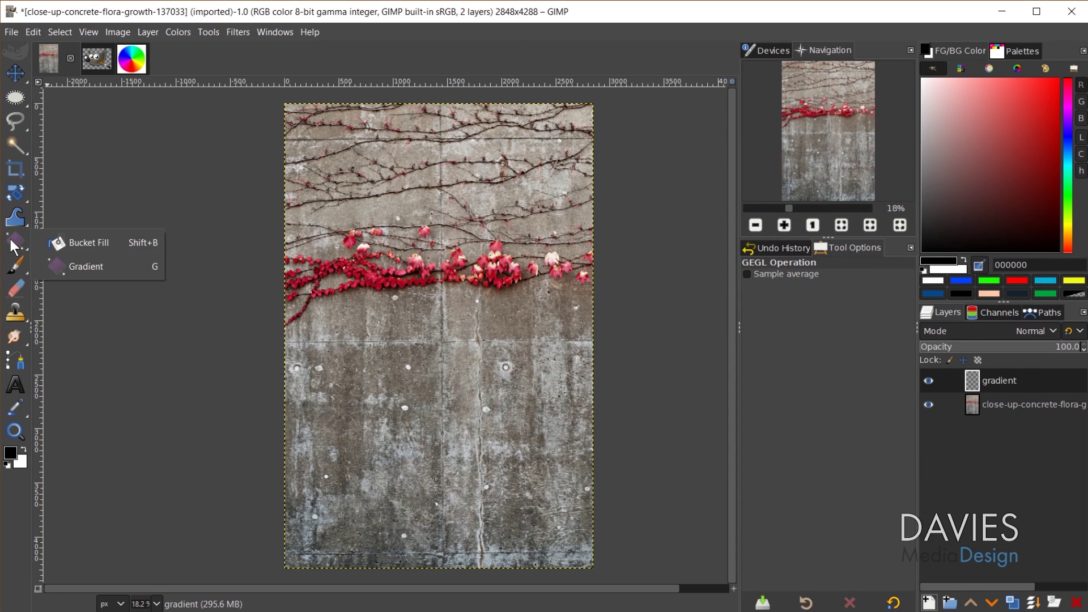
pyautogui.click(85, 267)
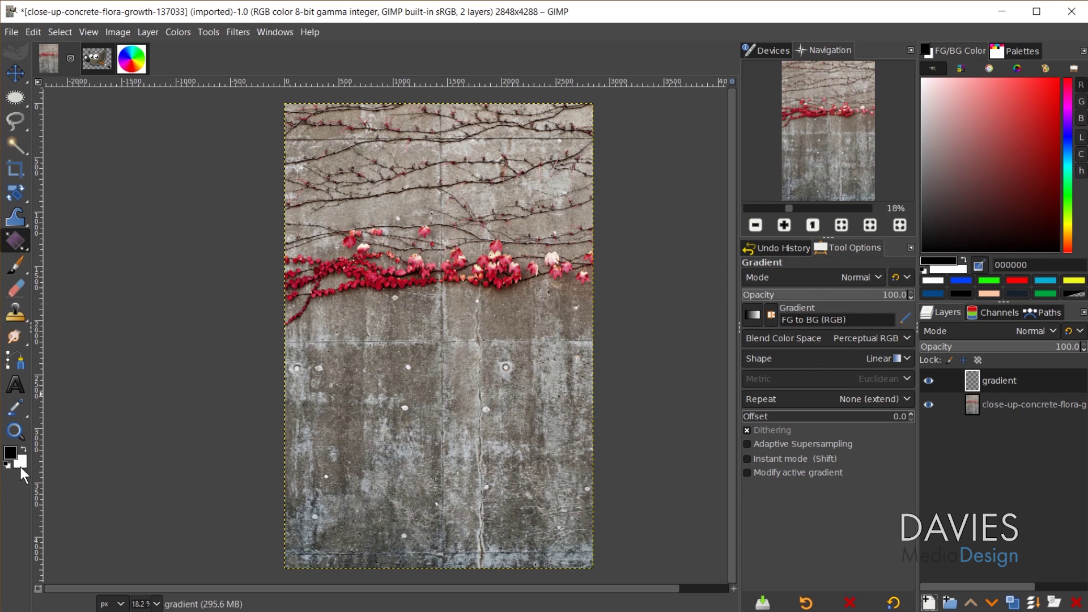
pyautogui.click(753, 315)
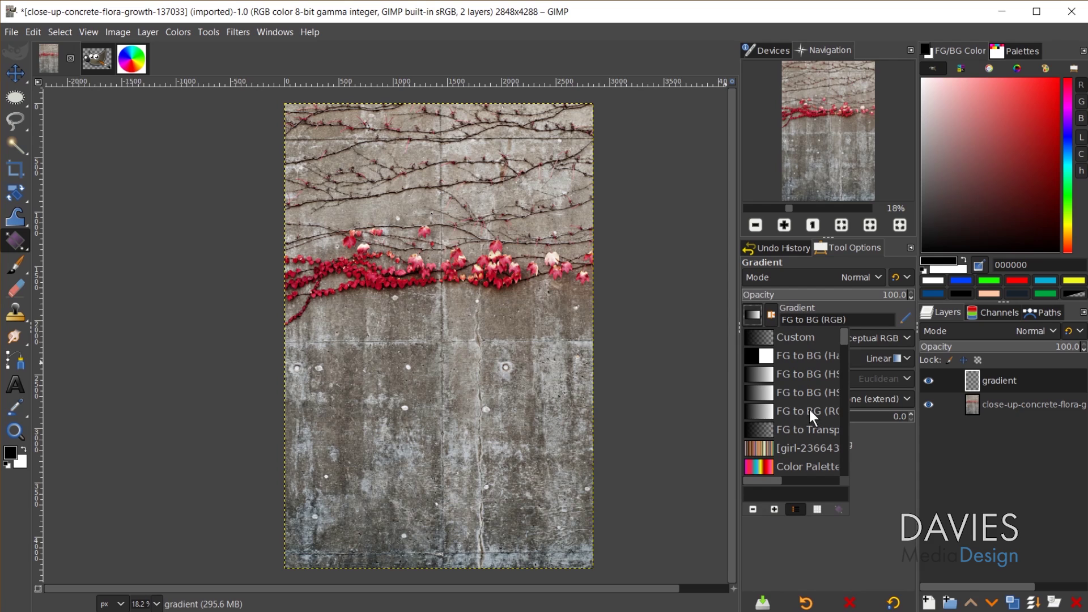
pyautogui.click(753, 314)
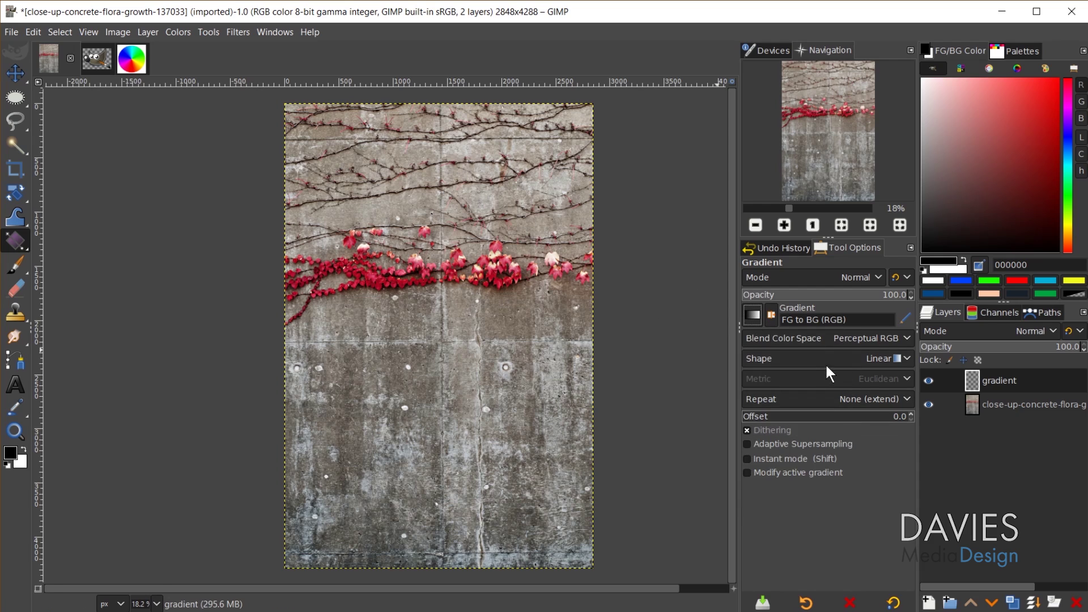
pyautogui.moveTo(294, 106); pyautogui.dragTo(585, 559)
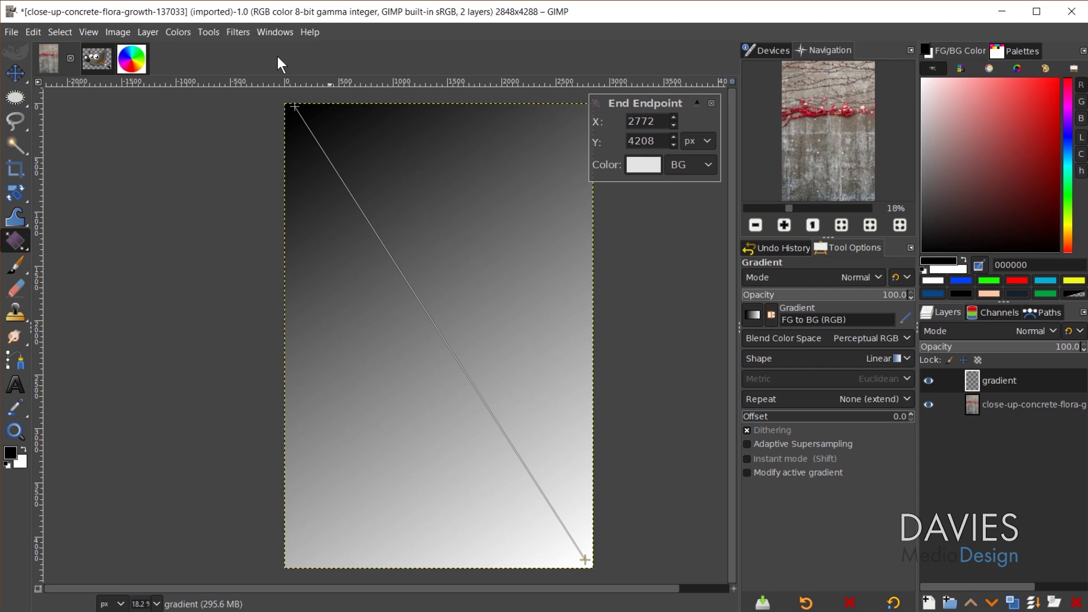
pyautogui.moveTo(297, 107); pyautogui.dragTo(289, 110)
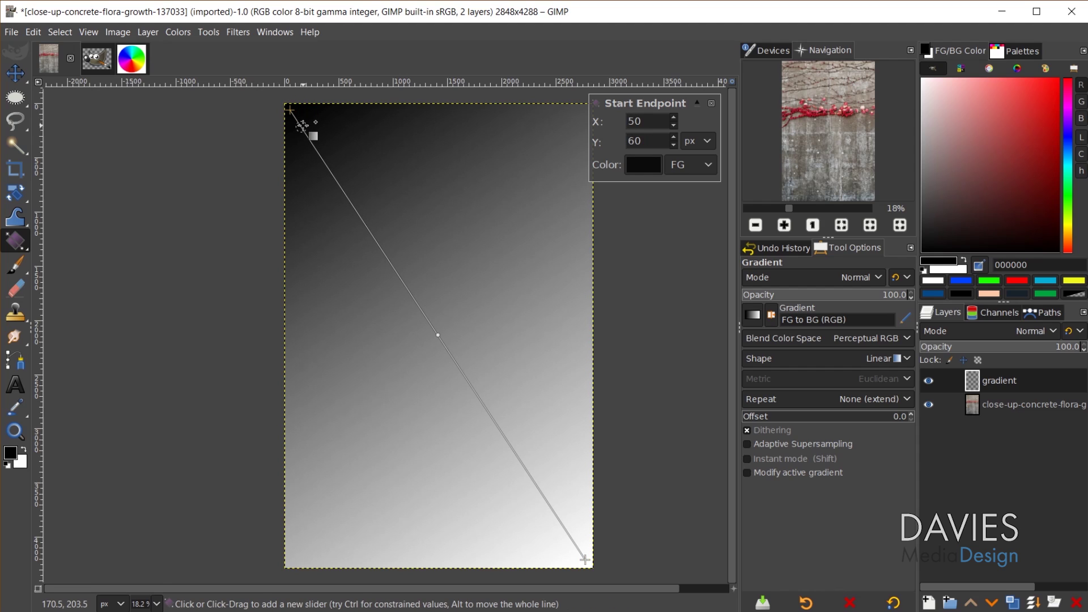
pyautogui.press('Return')
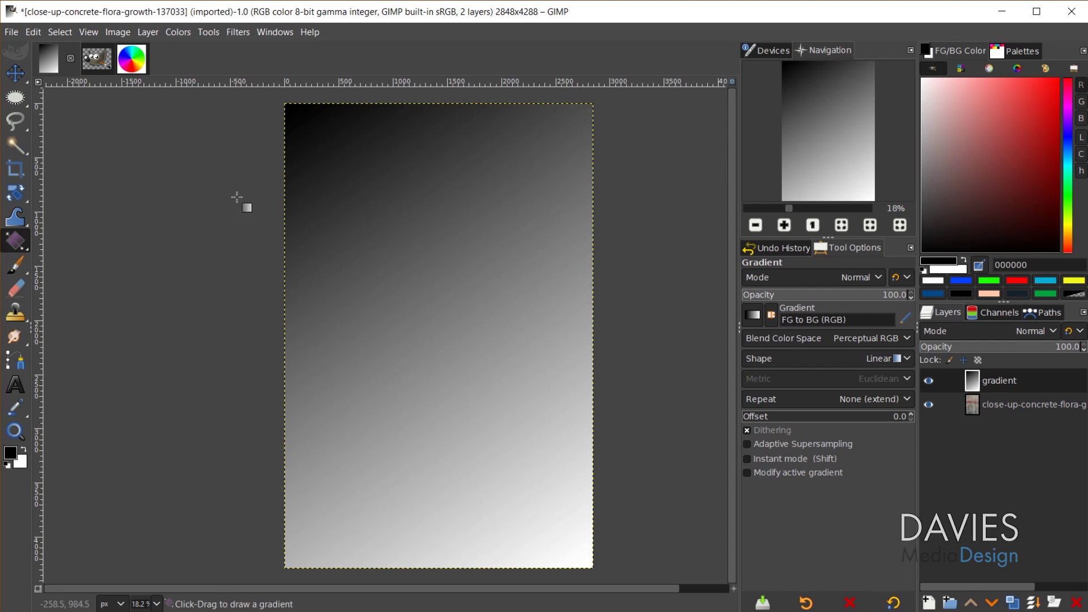
# - Start Color to Alpha on the gradient layer and choose black (000000) as the colour to turn transparent
pyautogui.click(184, 32)
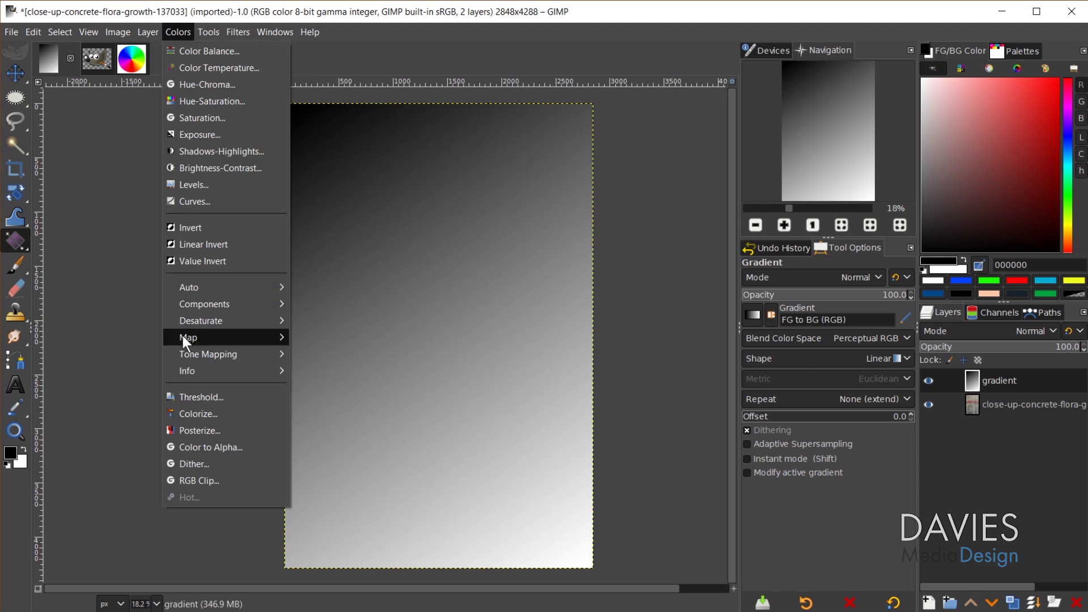
pyautogui.click(205, 446)
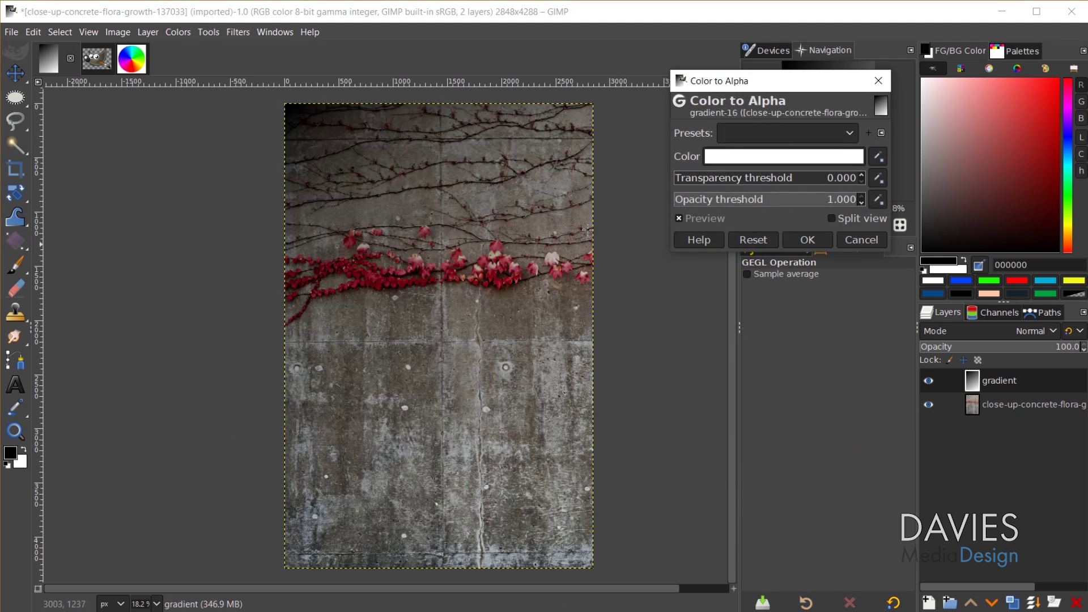
pyautogui.moveTo(757, 86); pyautogui.dragTo(702, 103)
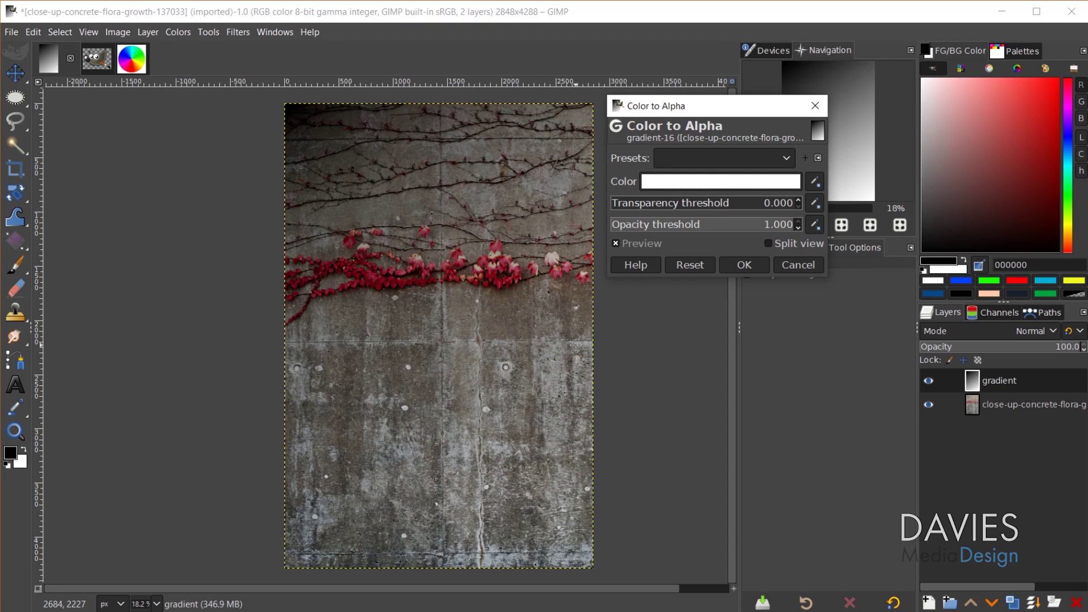
pyautogui.click(726, 180)
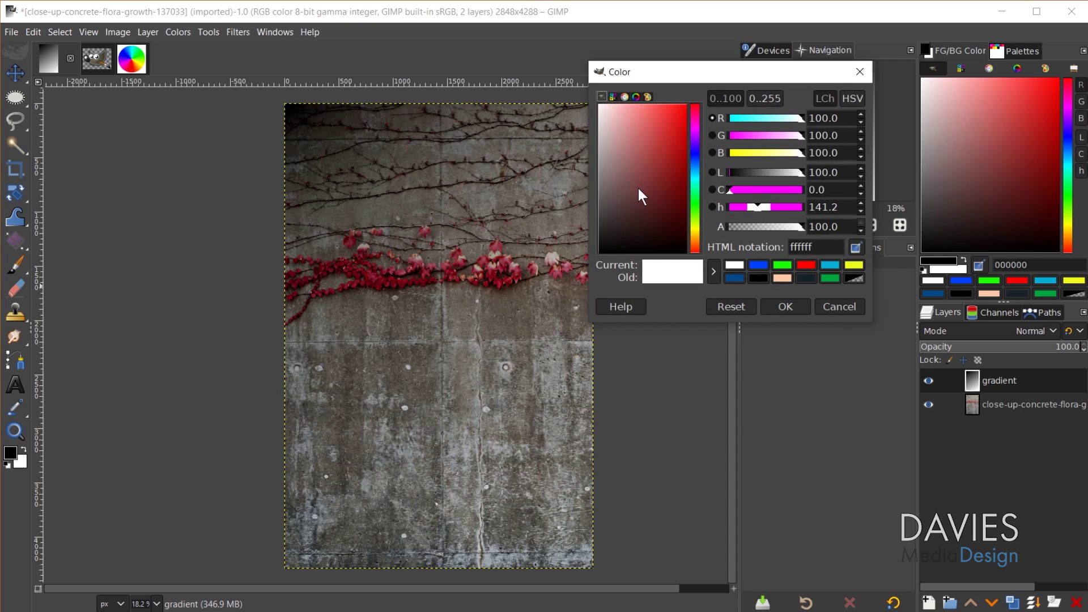
pyautogui.moveTo(638, 188); pyautogui.dragTo(590, 261)
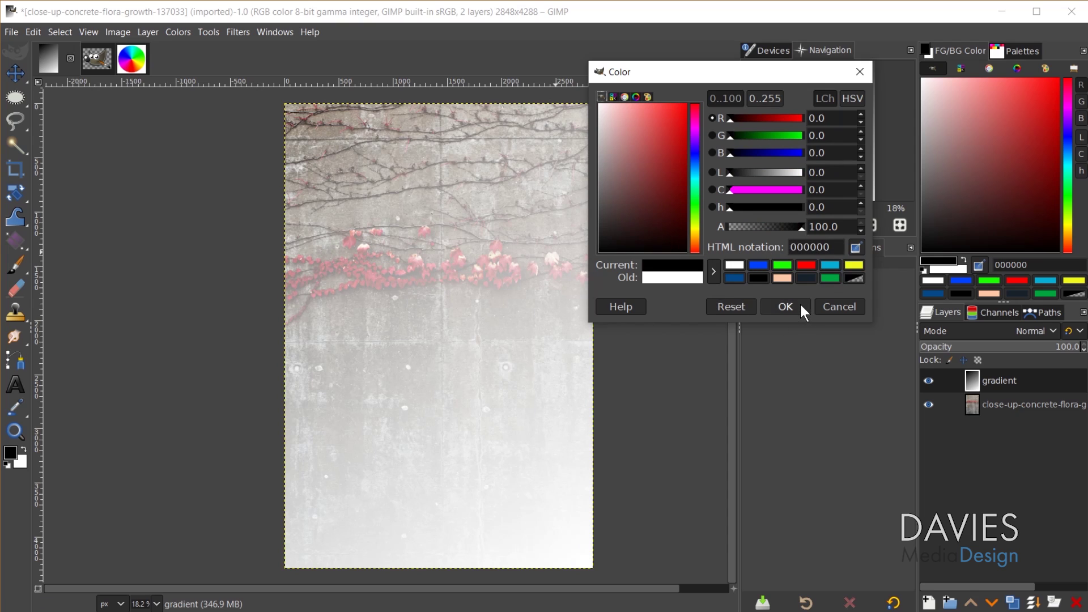
pyautogui.click(785, 306)
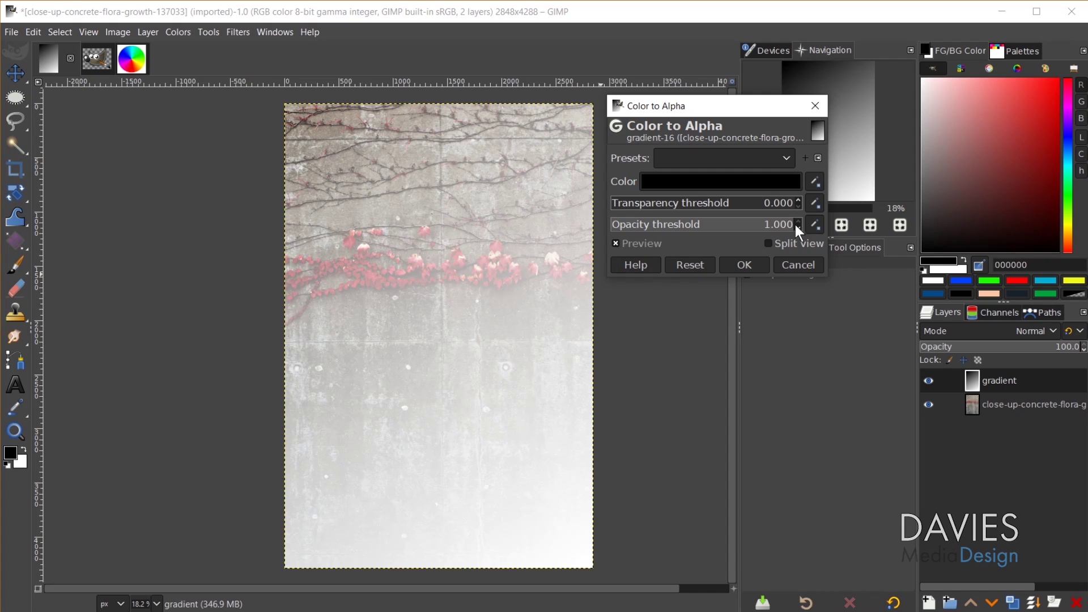
# - Try Color to Alpha transparency thresholds of 0.370 and 1.000 on the gradient, returning the threshold to 0.000
pyautogui.moveTo(618, 204); pyautogui.dragTo(679, 203)
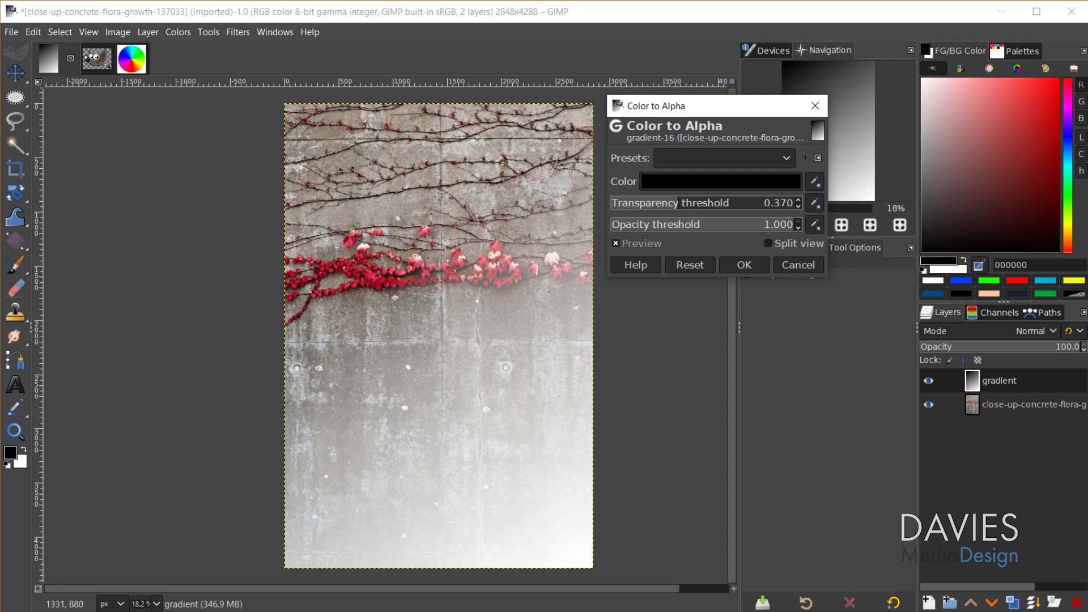
pyautogui.moveTo(674, 203); pyautogui.dragTo(605, 201)
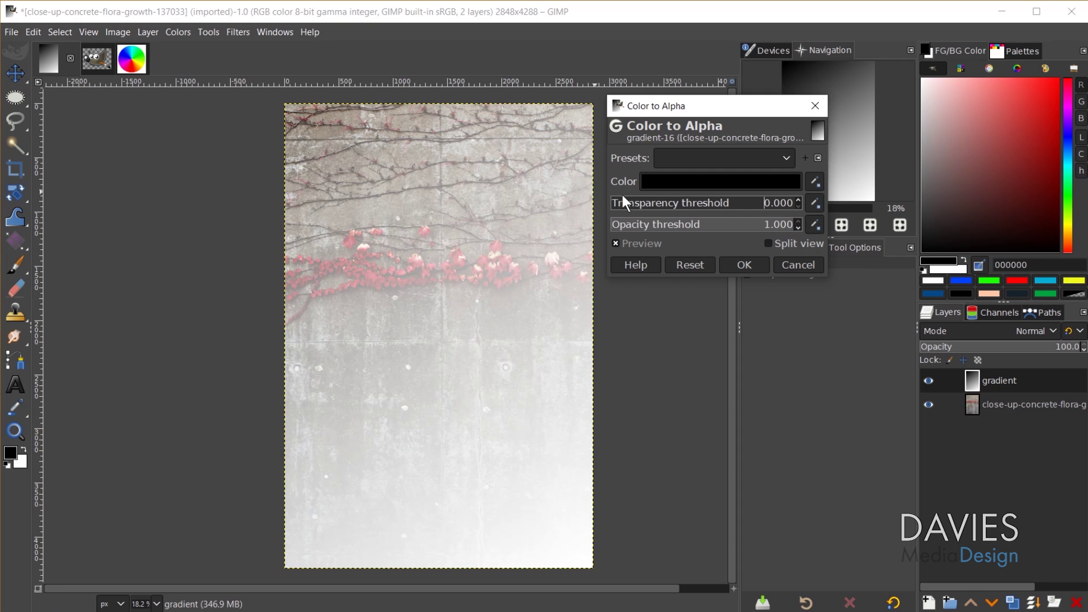
pyautogui.moveTo(633, 206); pyautogui.dragTo(802, 205)
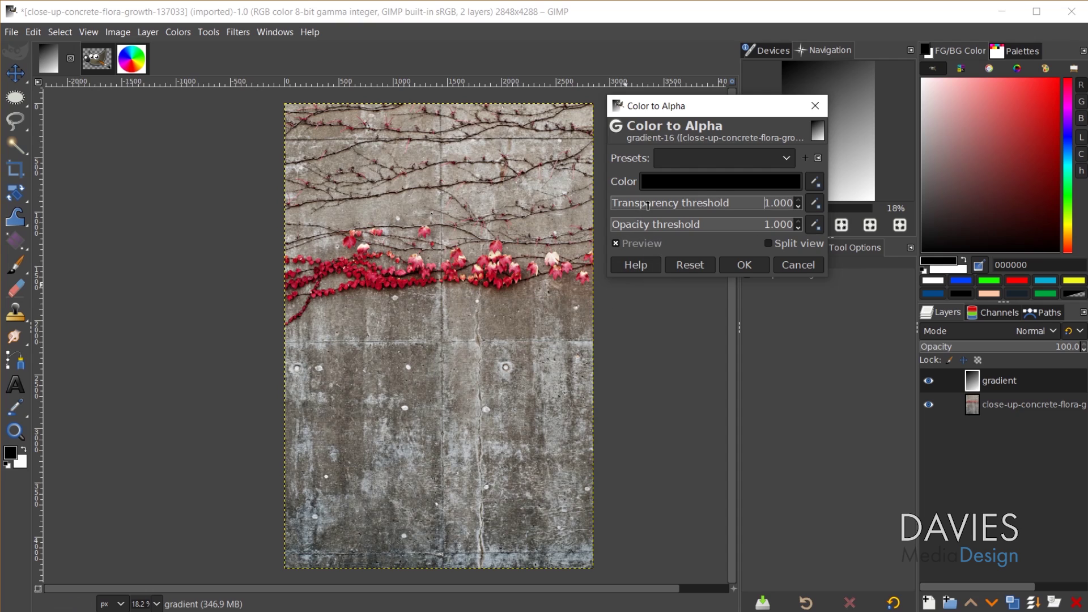
pyautogui.moveTo(648, 206); pyautogui.dragTo(610, 205)
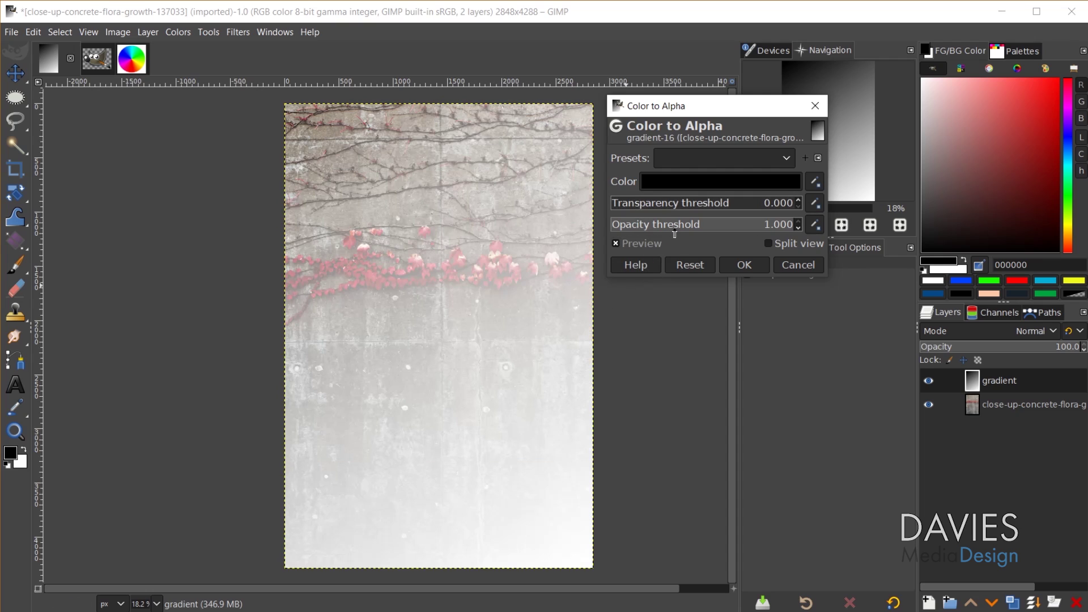
# - Try a transparency threshold of 0.403 with an opacity threshold of 0.455 on the gradient, reset both and cancel Color to Alpha
pyautogui.moveTo(775, 224); pyautogui.dragTo(687, 224)
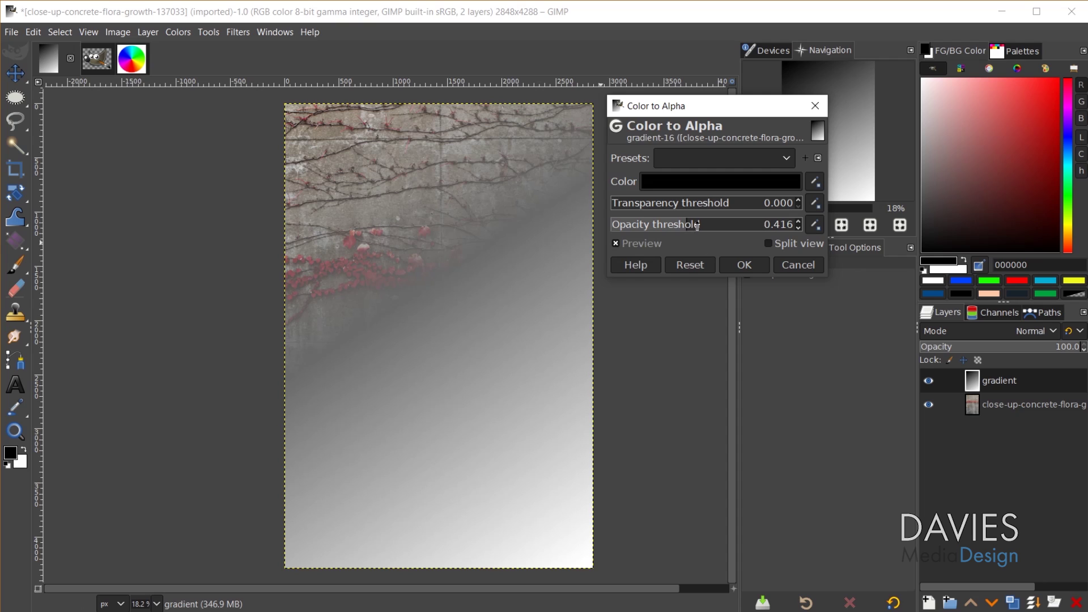
pyautogui.moveTo(688, 225); pyautogui.dragTo(641, 215)
pyautogui.moveTo(737, 221); pyautogui.dragTo(678, 214)
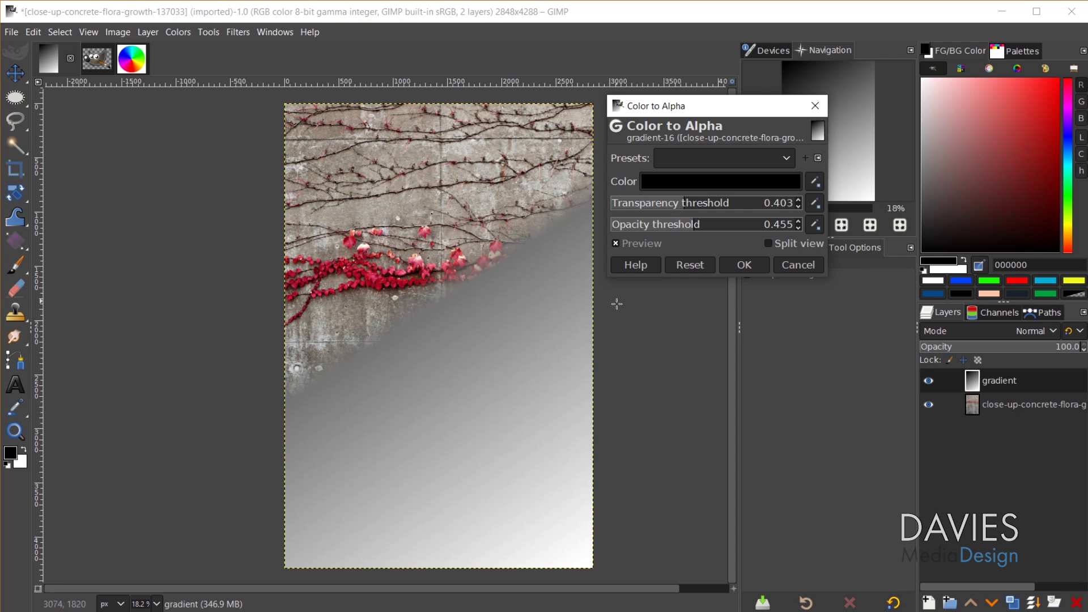
pyautogui.moveTo(699, 224); pyautogui.dragTo(804, 225)
pyautogui.moveTo(686, 203); pyautogui.dragTo(625, 203)
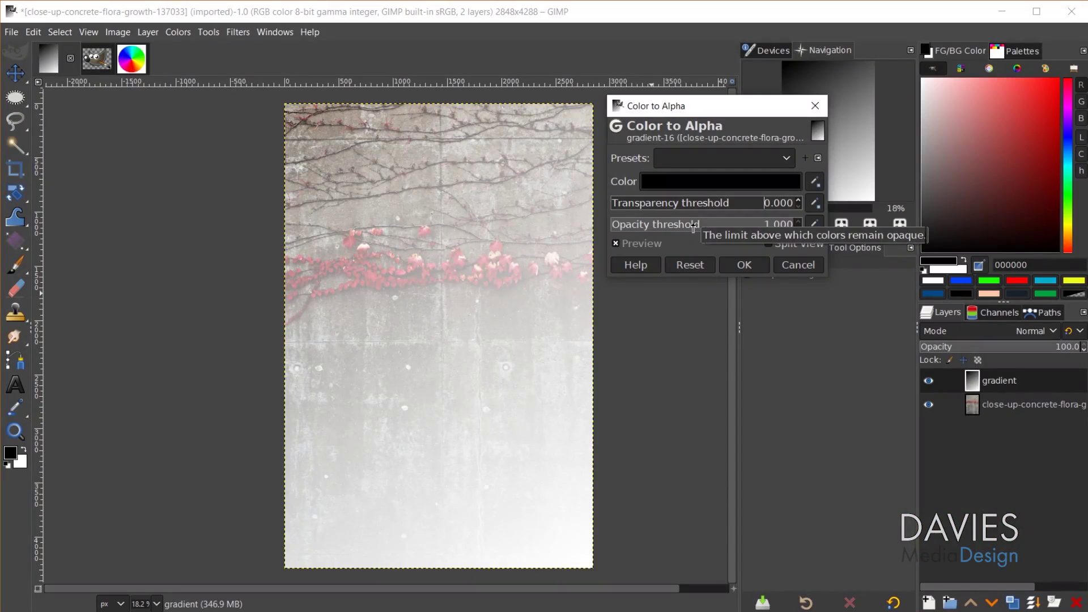
pyautogui.click(800, 265)
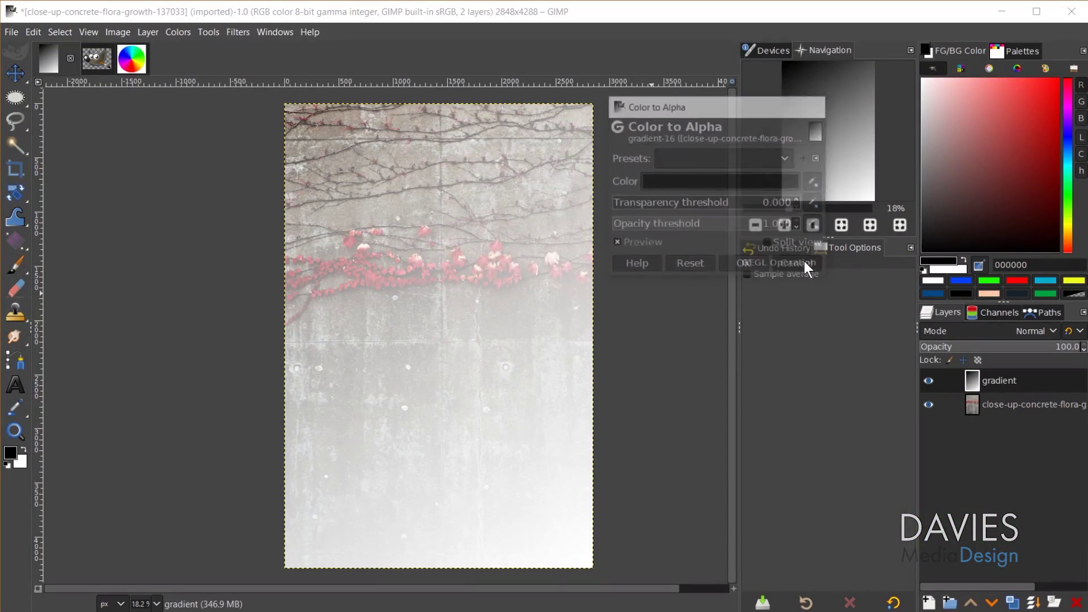
# - Delete the gradient layer and place the colour-wheel image as a new layer over the wall photo
pyautogui.click(1077, 604)
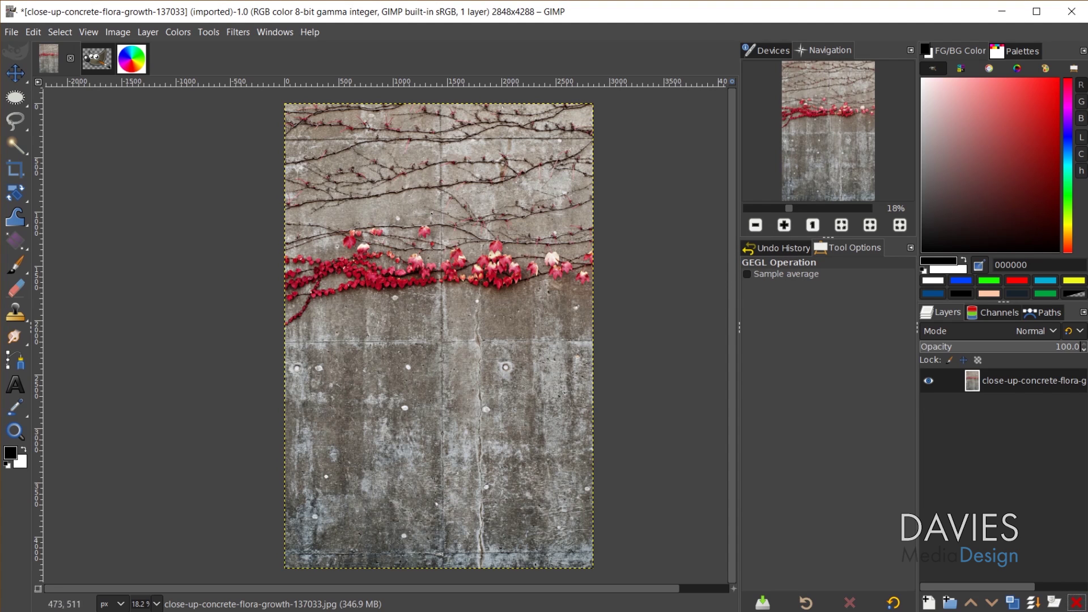
pyautogui.click(132, 56)
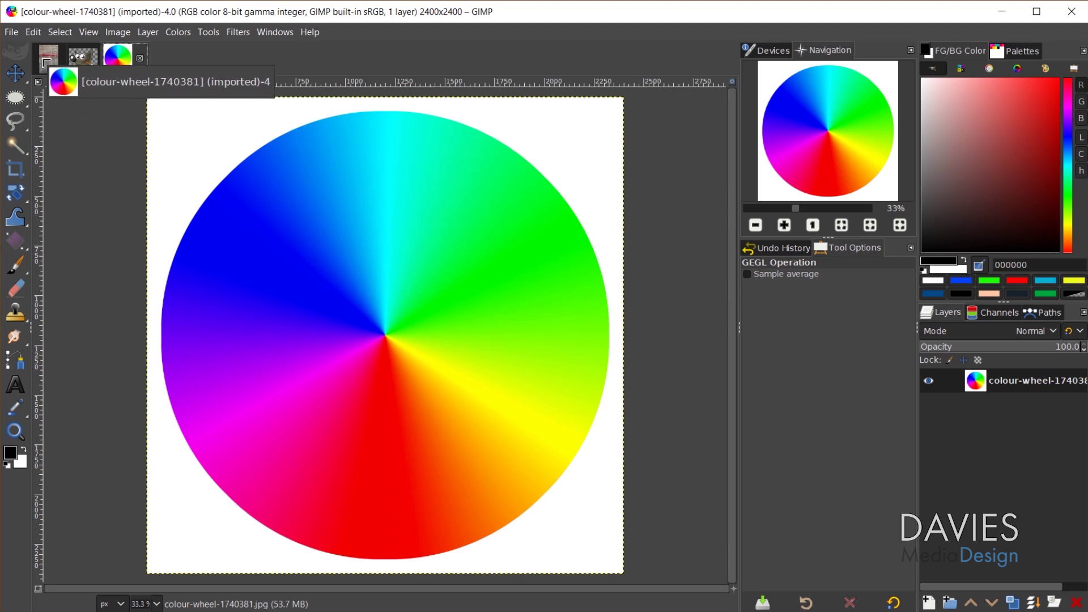
pyautogui.moveTo(45, 59); pyautogui.dragTo(375, 230)
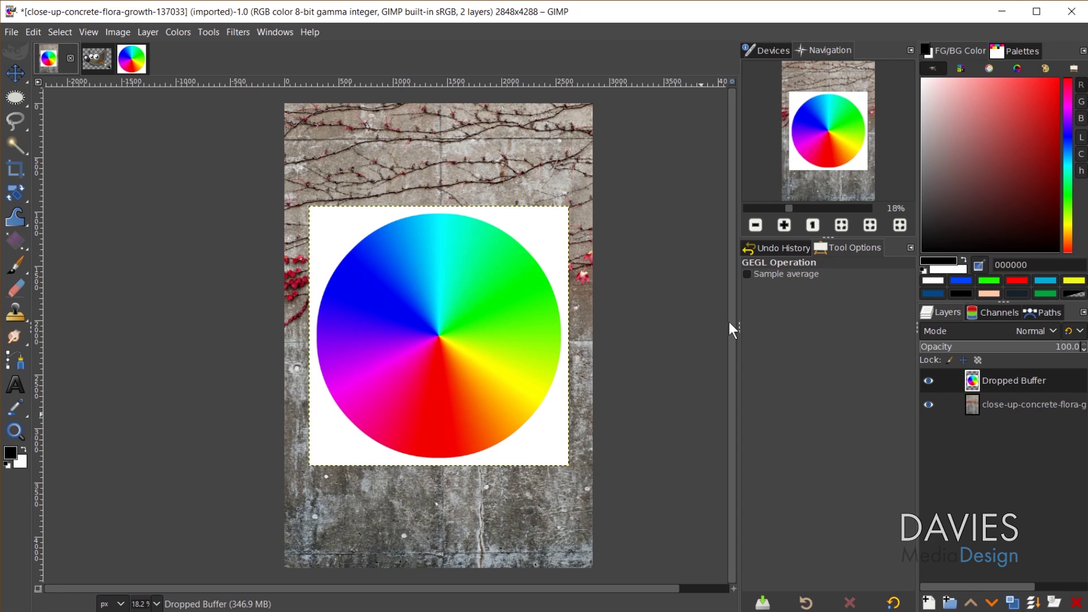
# - Start Color to Alpha on the colour-wheel layer and try black (000000) and pure red (ff0000) as the colour to turn transparent
pyautogui.click(177, 33)
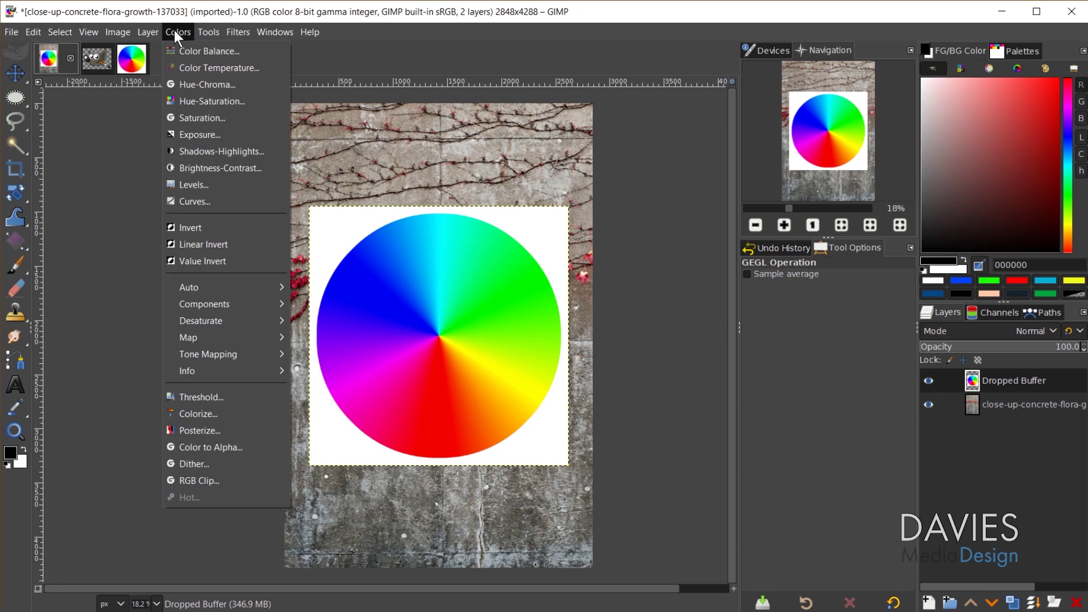
pyautogui.click(228, 448)
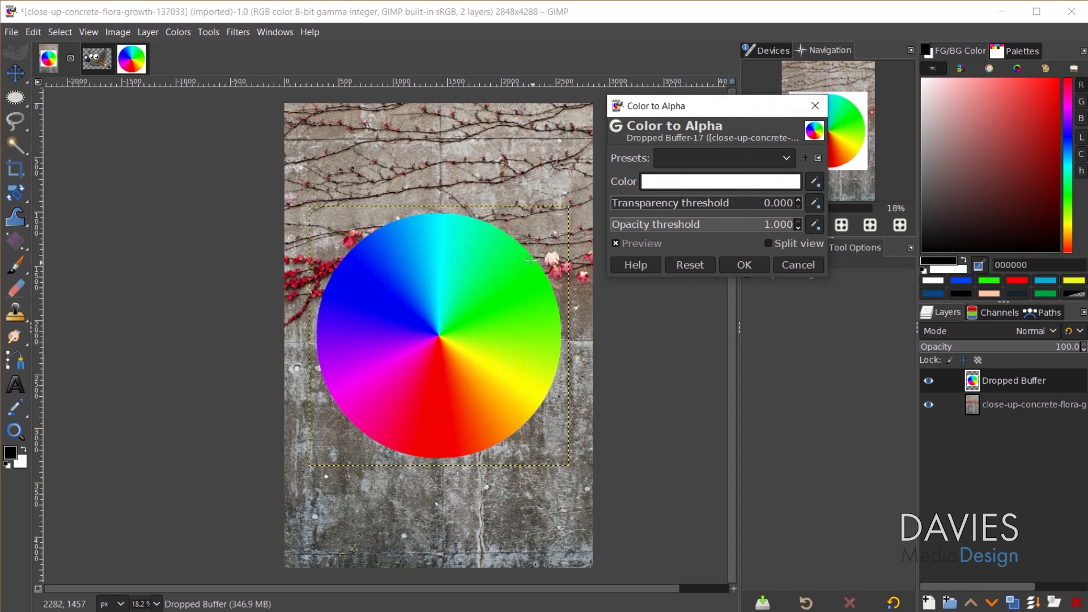
pyautogui.click(742, 182)
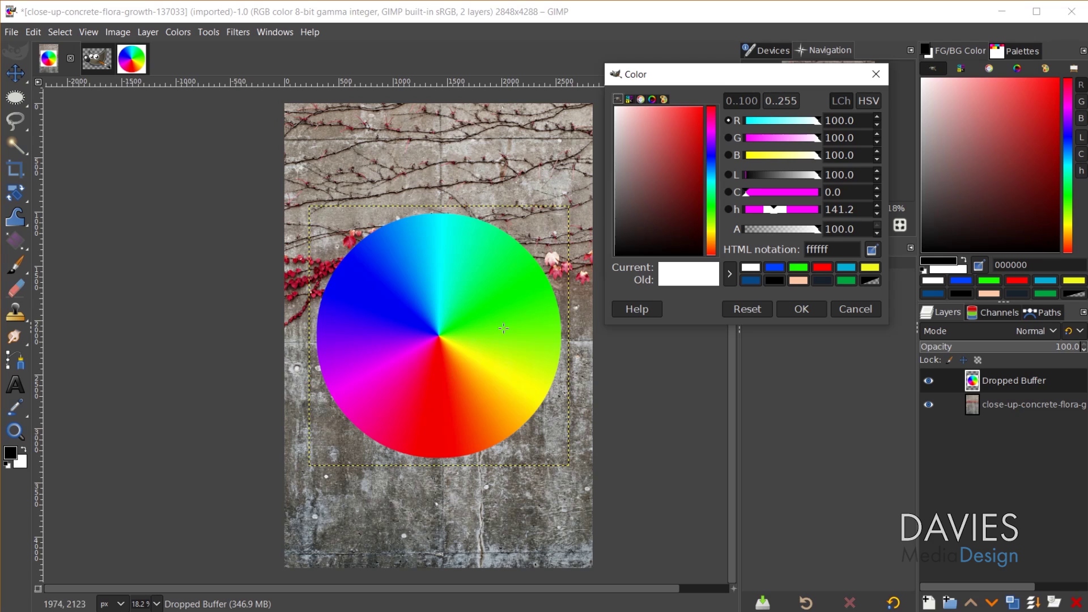
pyautogui.moveTo(632, 223); pyautogui.dragTo(602, 267)
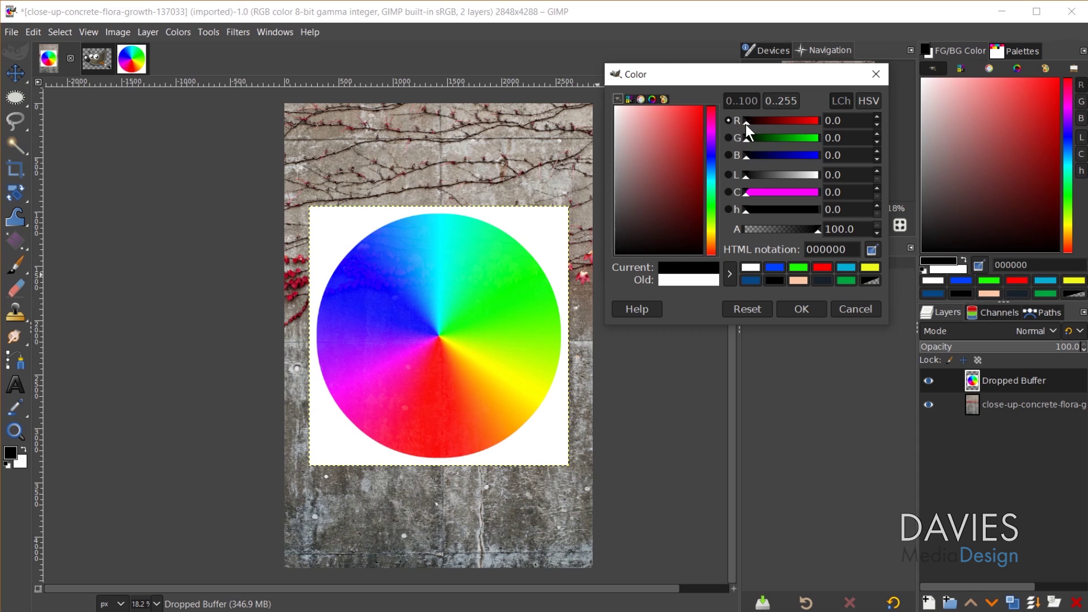
pyautogui.moveTo(746, 124); pyautogui.dragTo(828, 125)
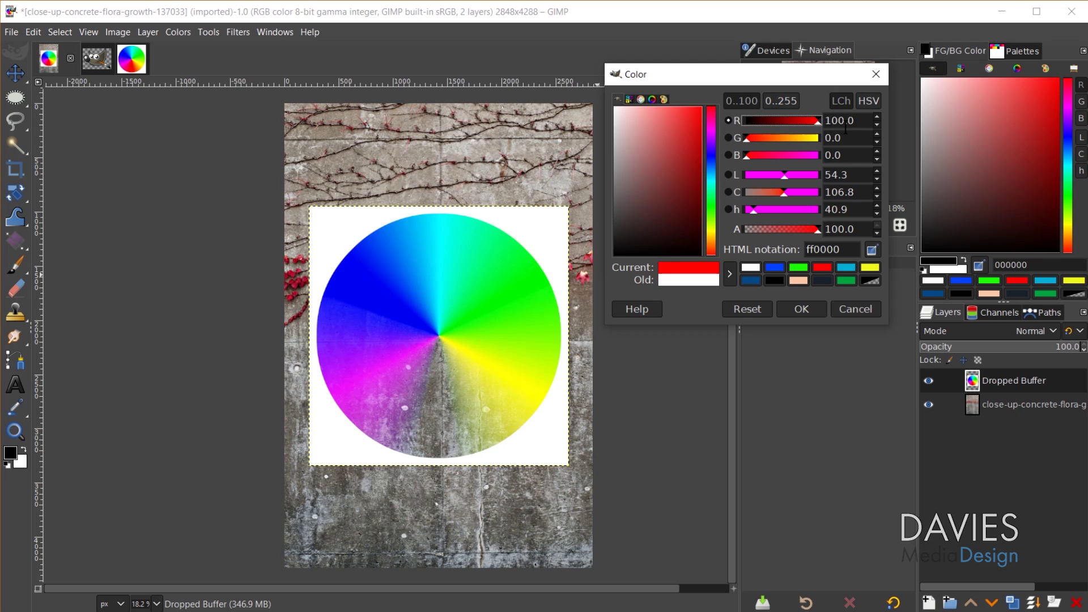
pyautogui.click(787, 103)
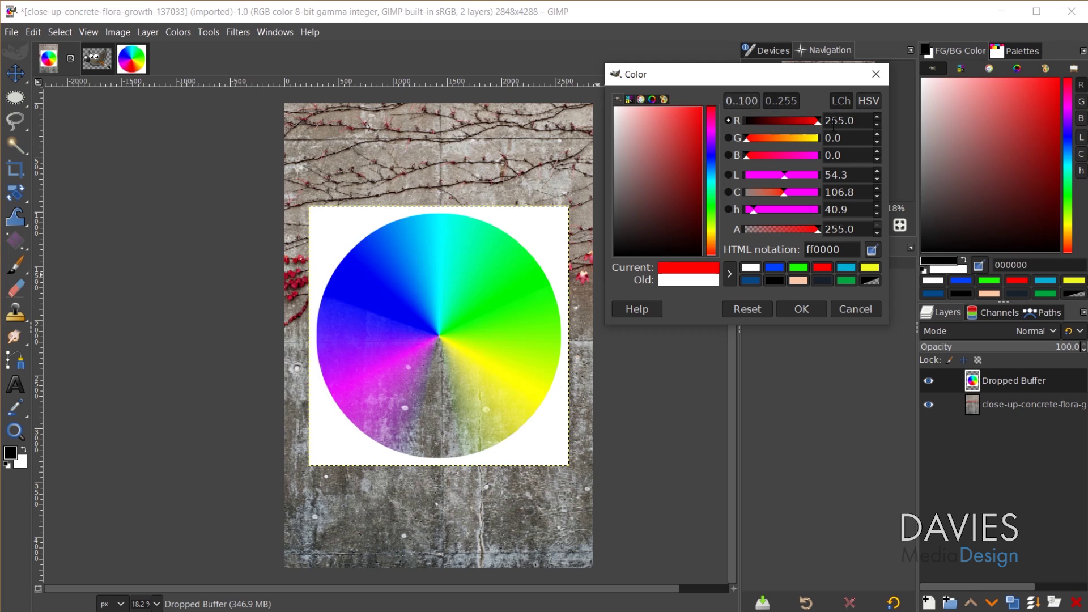
pyautogui.click(754, 102)
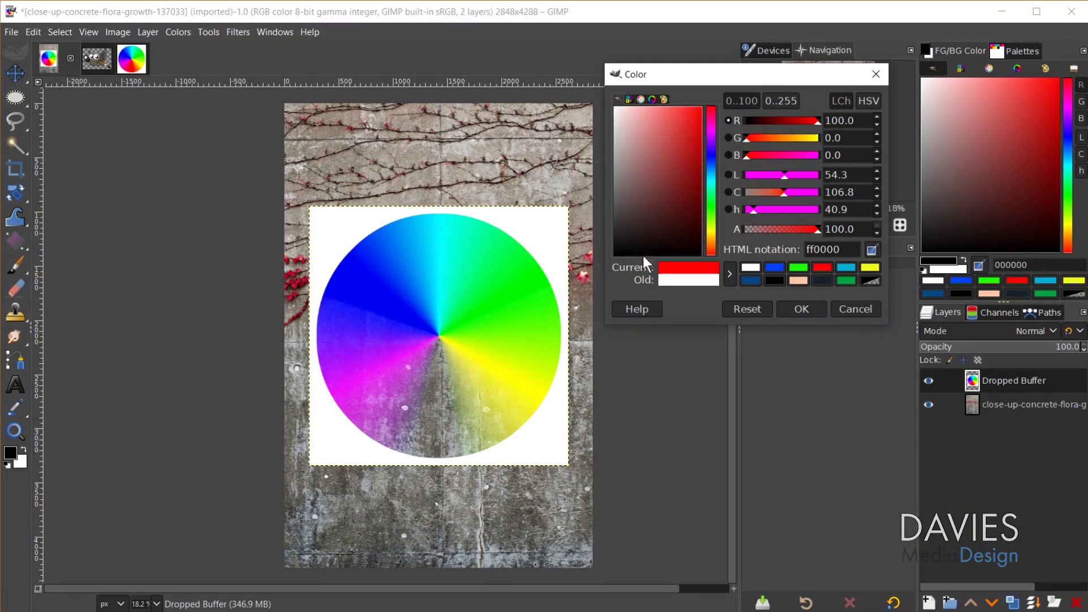
# - Try cyan (00ffff), green (00ff00) and blue (0000ff) as the Color to Alpha colour for the colour wheel using the RGB values
pyautogui.moveTo(818, 124); pyautogui.dragTo(737, 128)
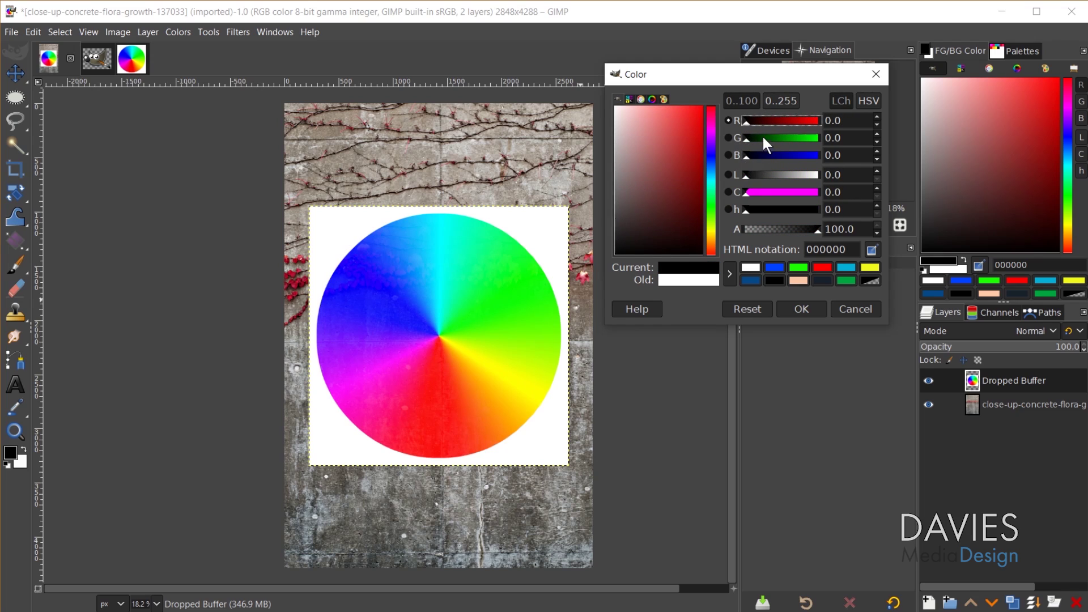
pyautogui.moveTo(747, 141); pyautogui.dragTo(828, 141)
pyautogui.moveTo(745, 156); pyautogui.dragTo(842, 158)
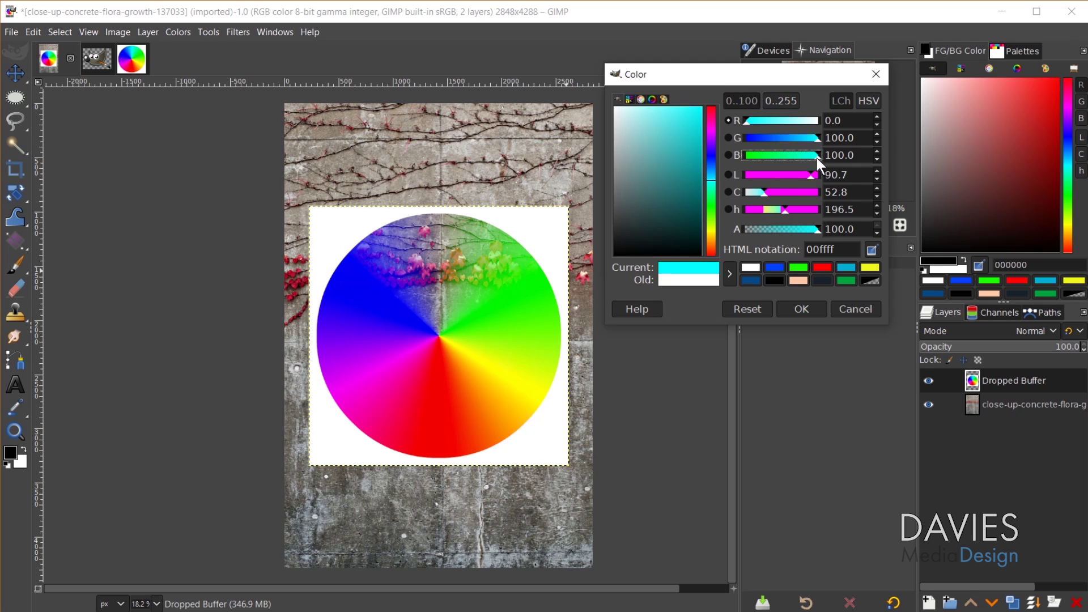
pyautogui.moveTo(817, 158); pyautogui.dragTo(739, 158)
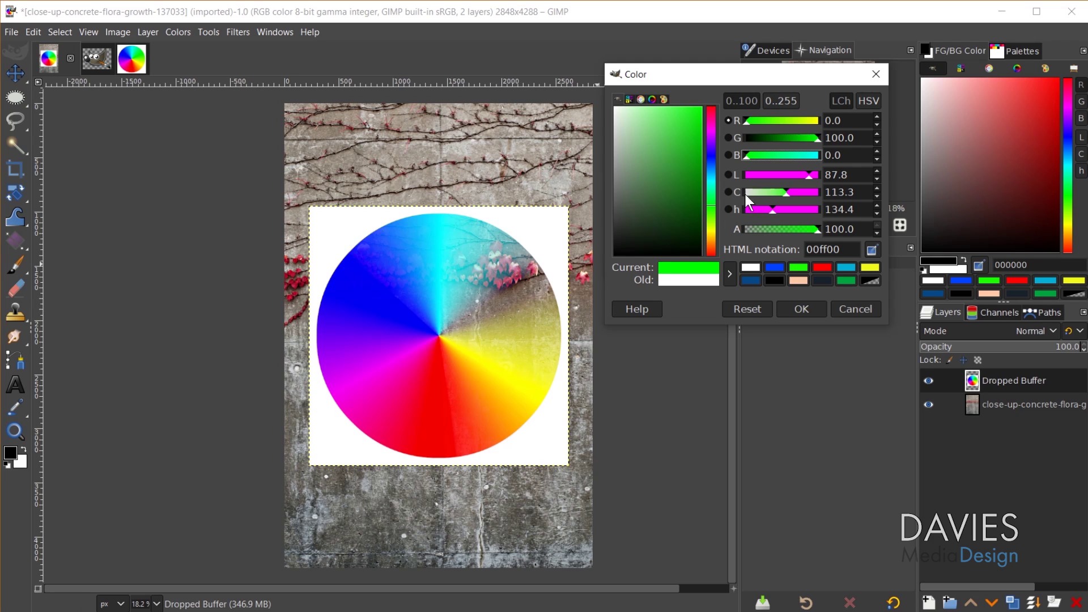
pyautogui.moveTo(818, 140)
pyautogui.mouseDown()
pyautogui.moveTo(739, 144)
pyautogui.moveTo(821, 155)
pyautogui.mouseUp()
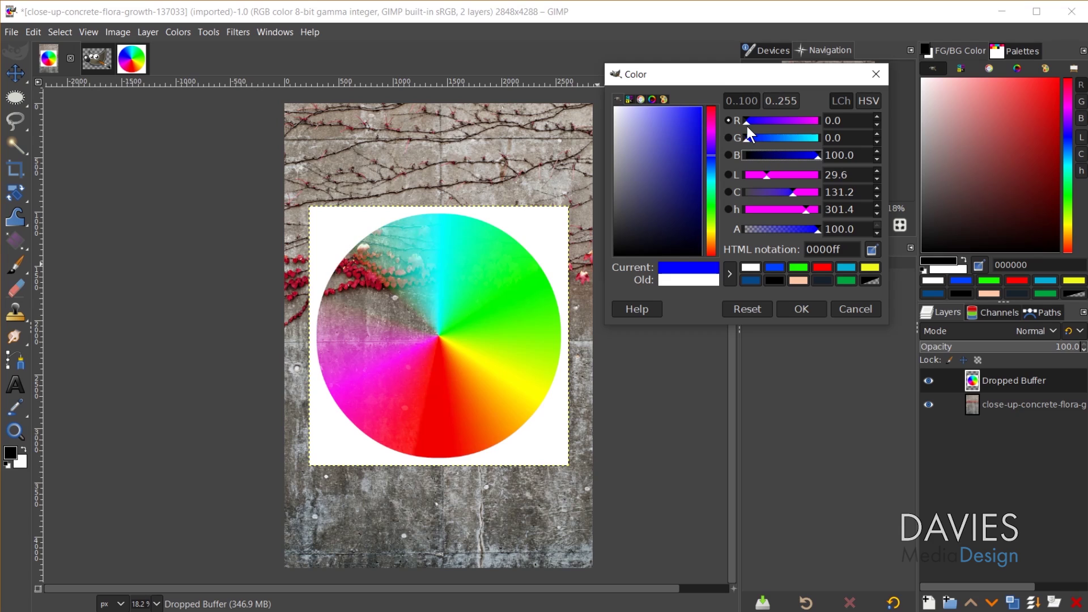
# - Try magenta (ff00ff), blue (0000ff) and green (00ff00) as the Color to Alpha colour for the colour wheel, then settle on yellow (ffff00)
pyautogui.moveTo(747, 127); pyautogui.dragTo(829, 138)
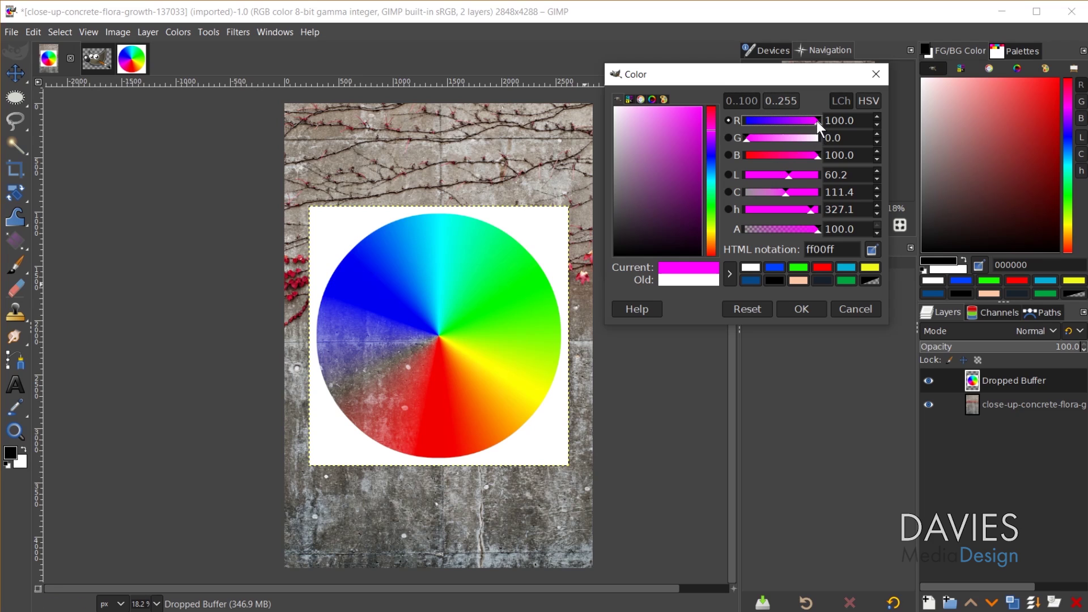
pyautogui.moveTo(813, 120); pyautogui.dragTo(739, 125)
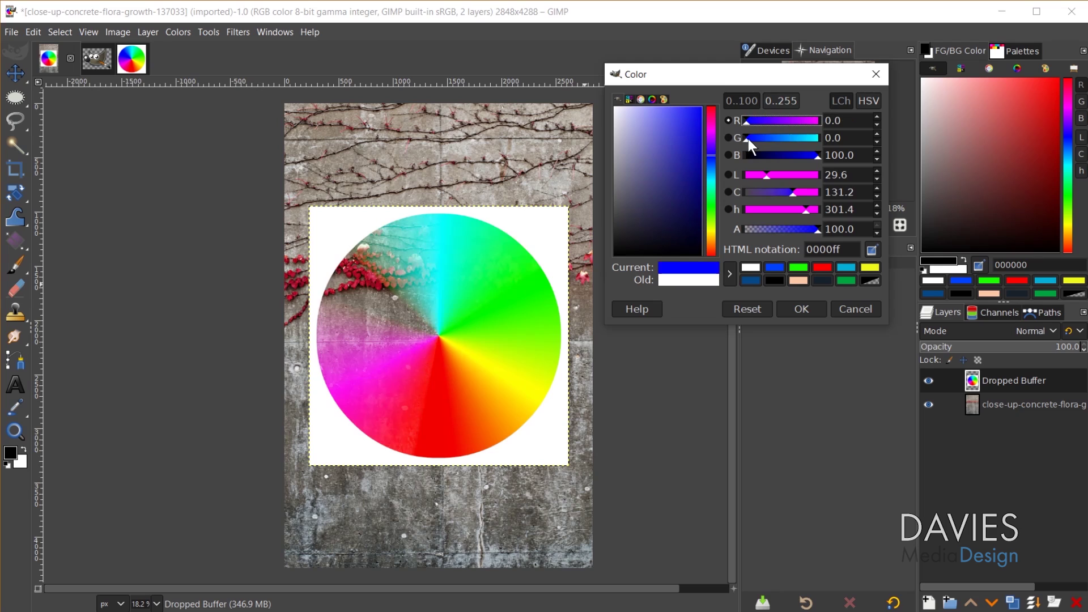
pyautogui.click(740, 139)
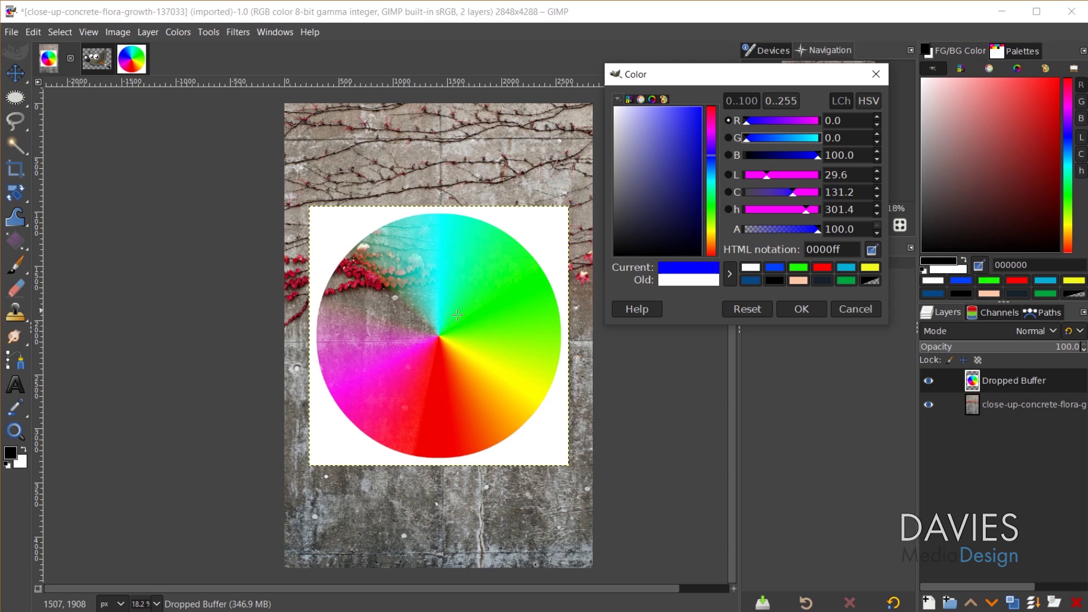
pyautogui.moveTo(819, 158); pyautogui.dragTo(822, 135)
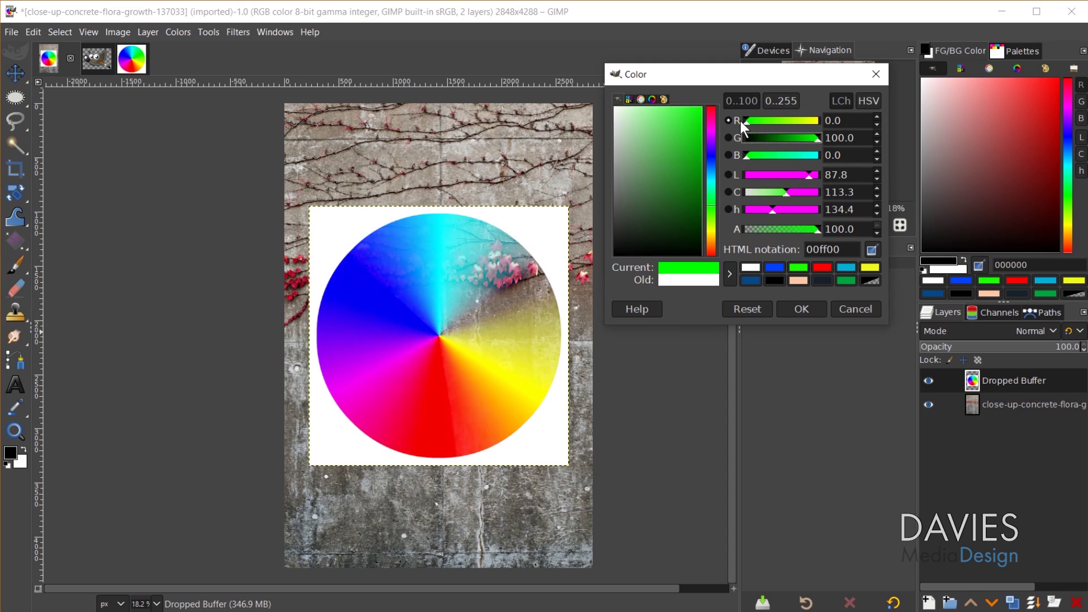
pyautogui.moveTo(743, 121); pyautogui.dragTo(826, 129)
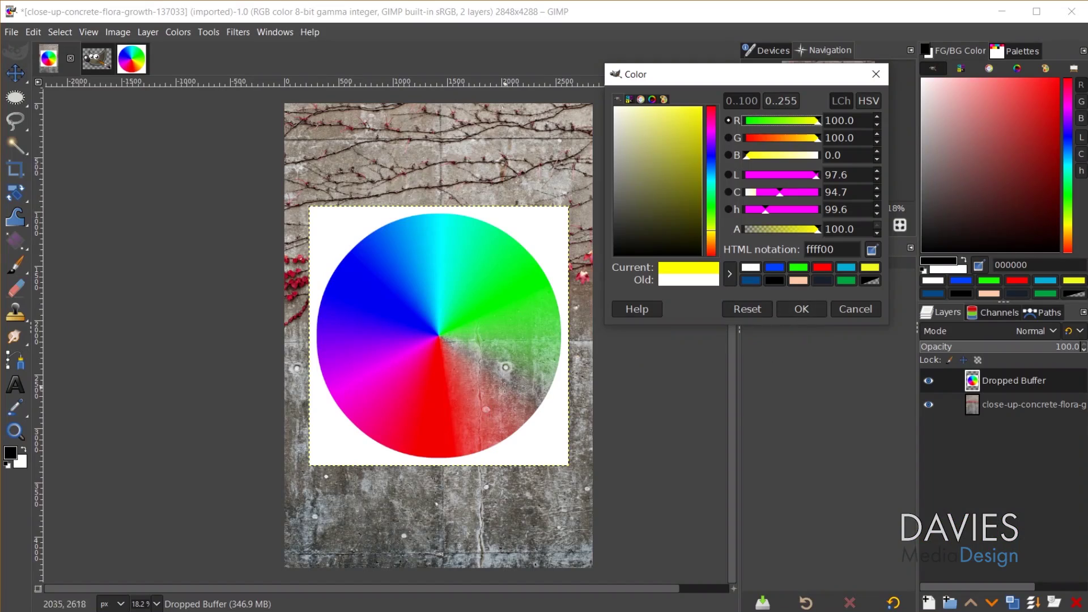
pyautogui.click(814, 308)
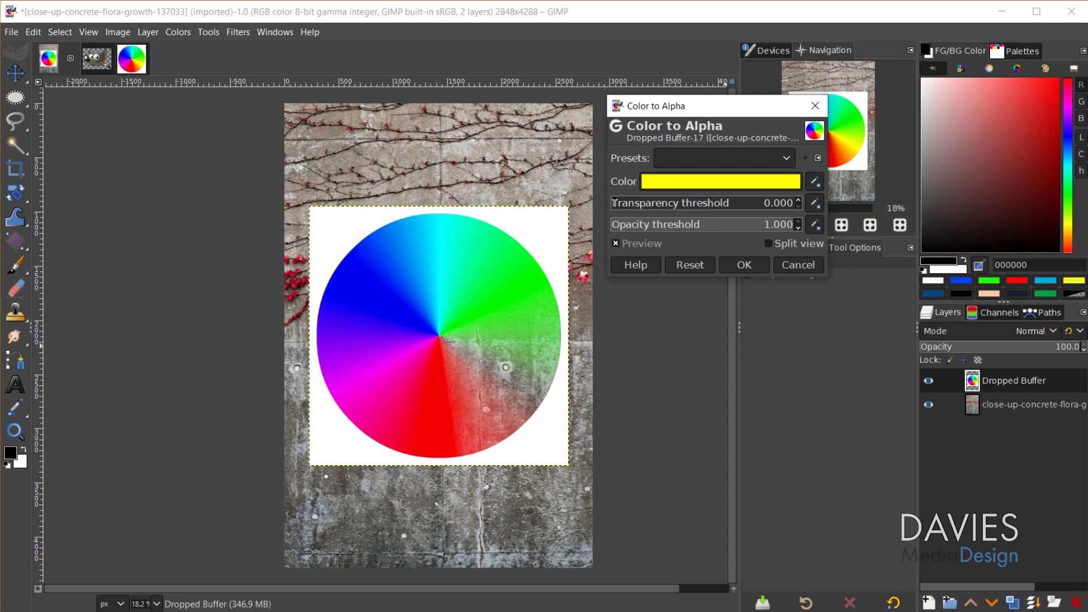
# - Try a transparency threshold of 0.354, return it to 0 and apply Color to Alpha with yellow to the colour-wheel layer
pyautogui.moveTo(623, 200); pyautogui.dragTo(676, 204)
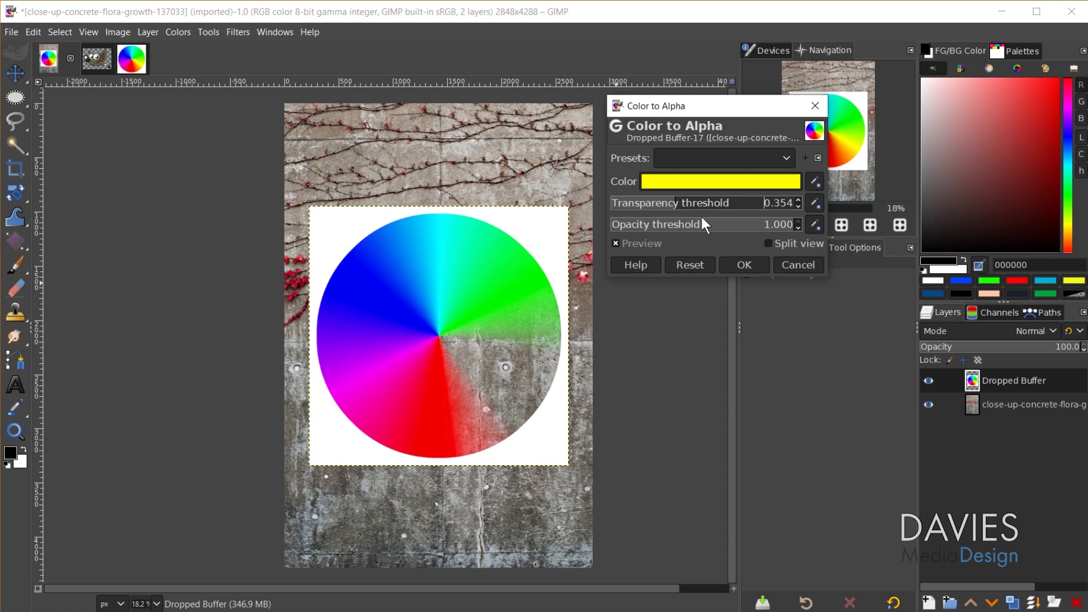
pyautogui.moveTo(673, 204); pyautogui.dragTo(607, 207)
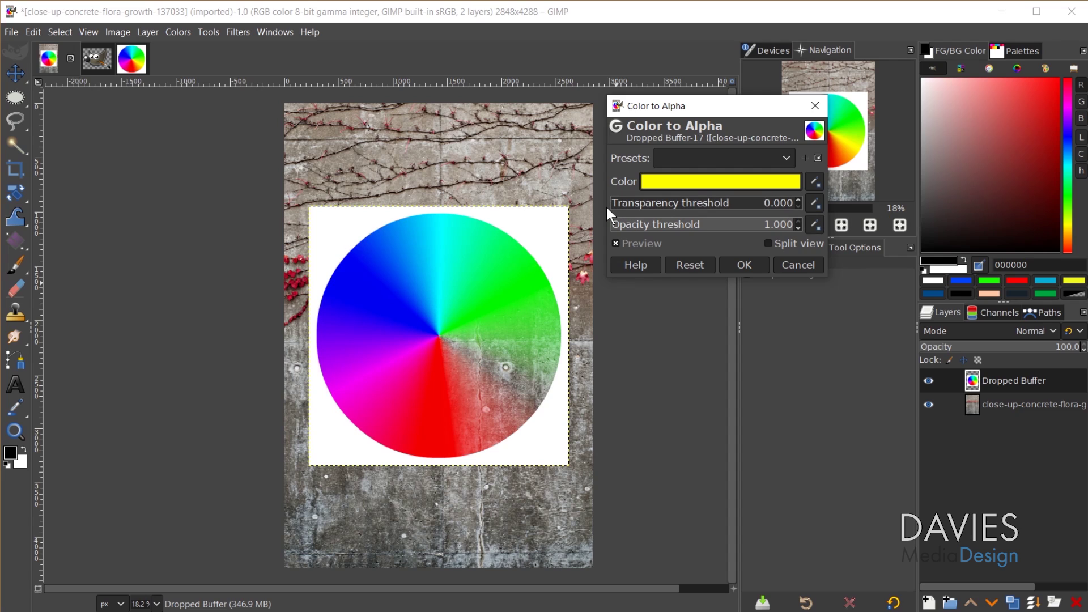
pyautogui.click(749, 266)
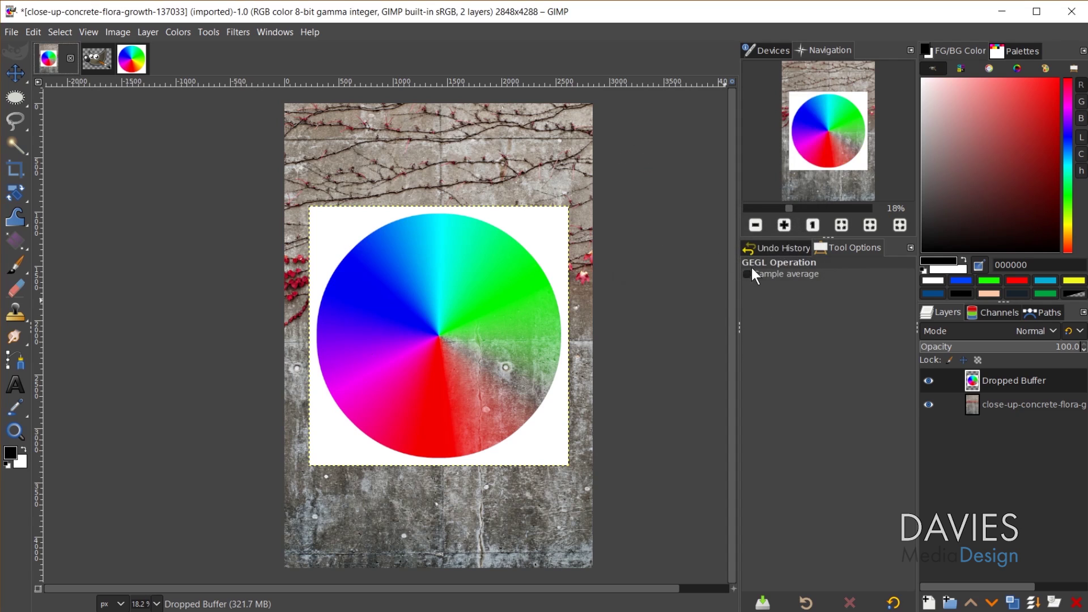
pyautogui.click(984, 381)
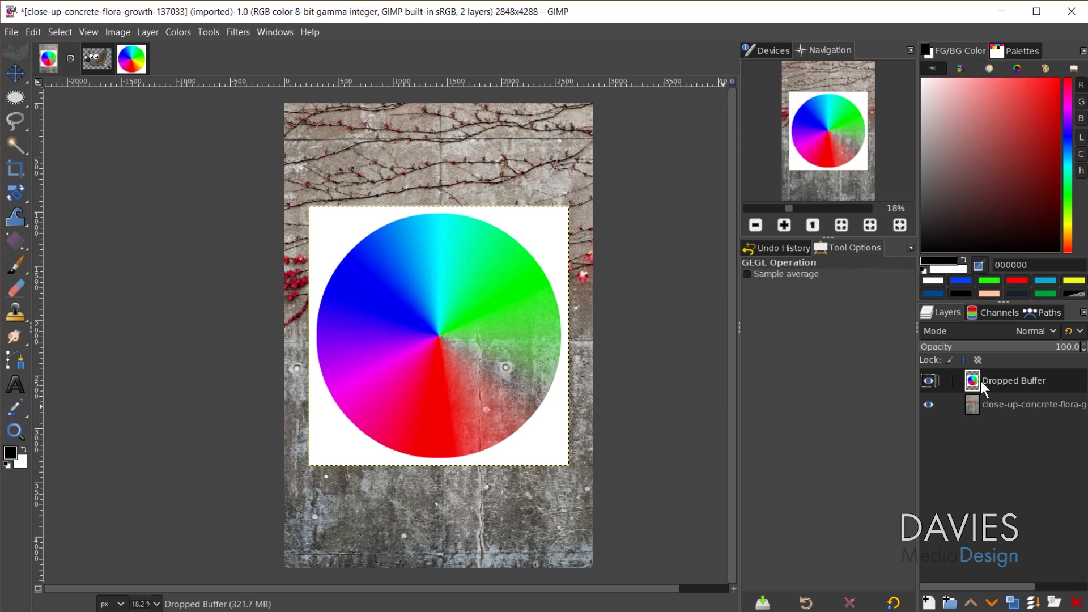
pyautogui.click(1077, 603)
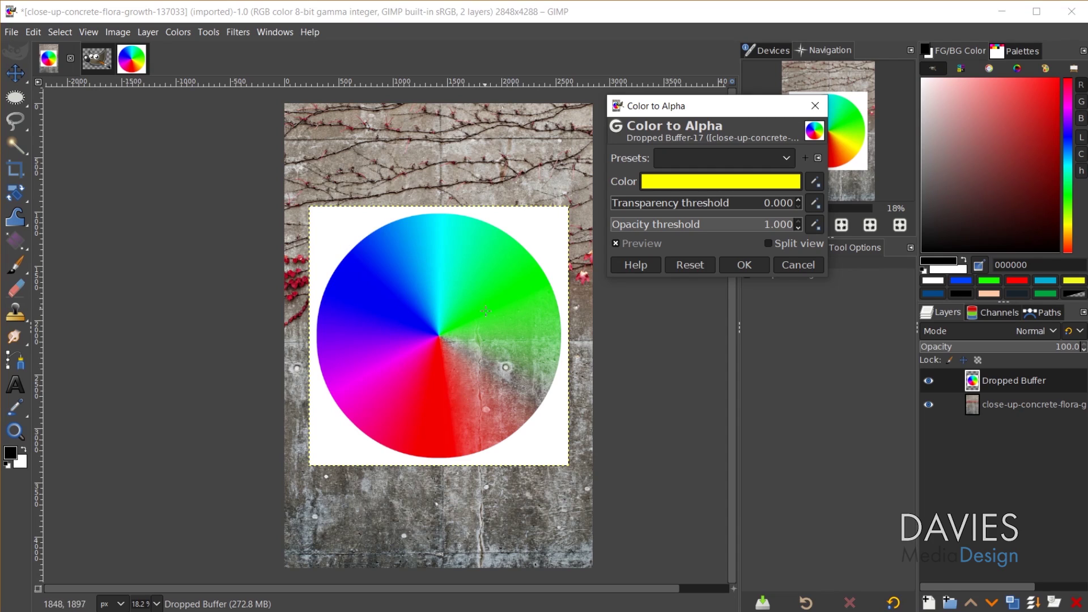
# - Use the HSV values to try a hue of 324 (ff0099) as the Color to Alpha colour on the colour-wheel layer
pyautogui.click(717, 180)
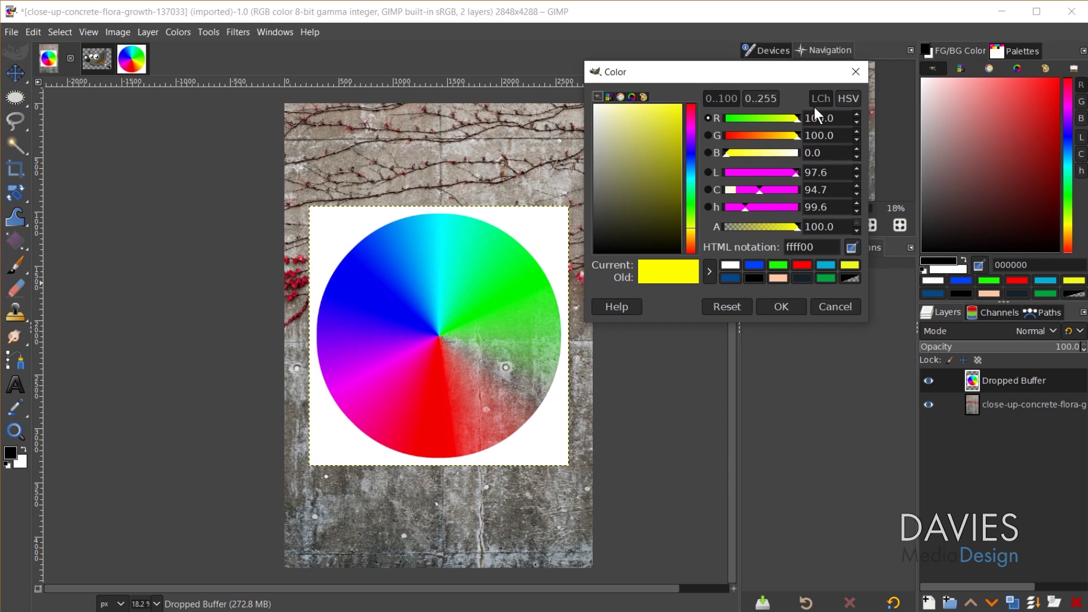
pyautogui.click(850, 98)
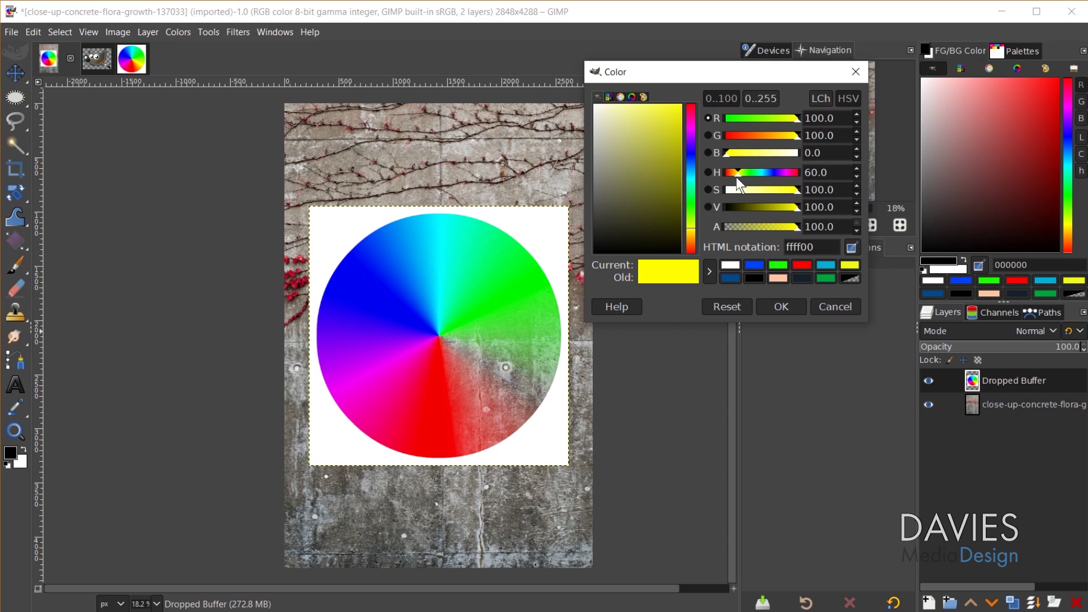
pyautogui.moveTo(738, 174); pyautogui.dragTo(791, 174)
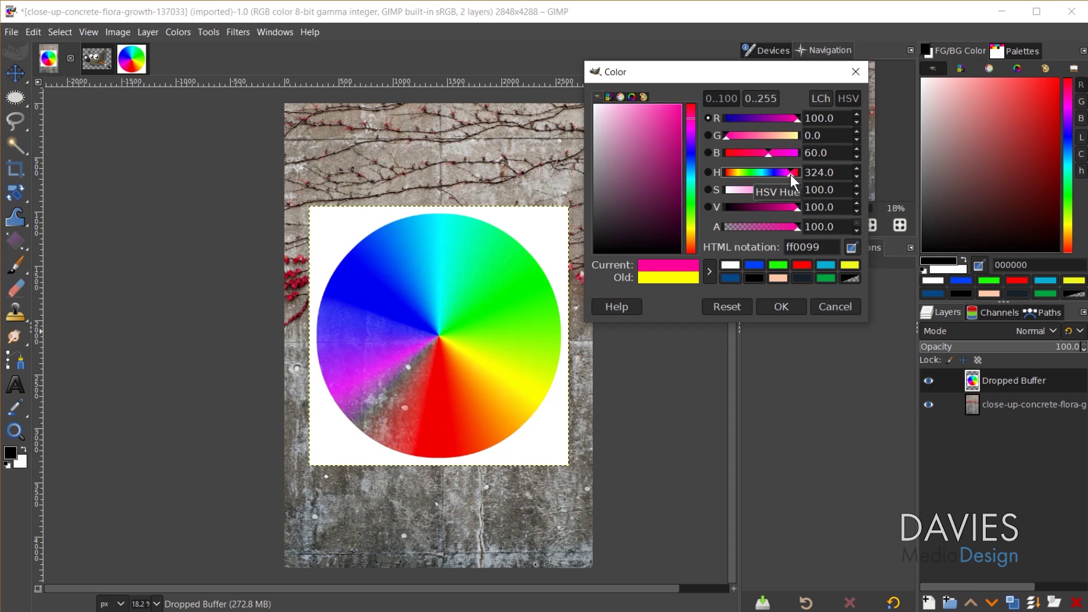
# - Cancel the colour choice and Color to Alpha, and delete the colour-wheel layer
pyautogui.click(849, 306)
pyautogui.click(798, 265)
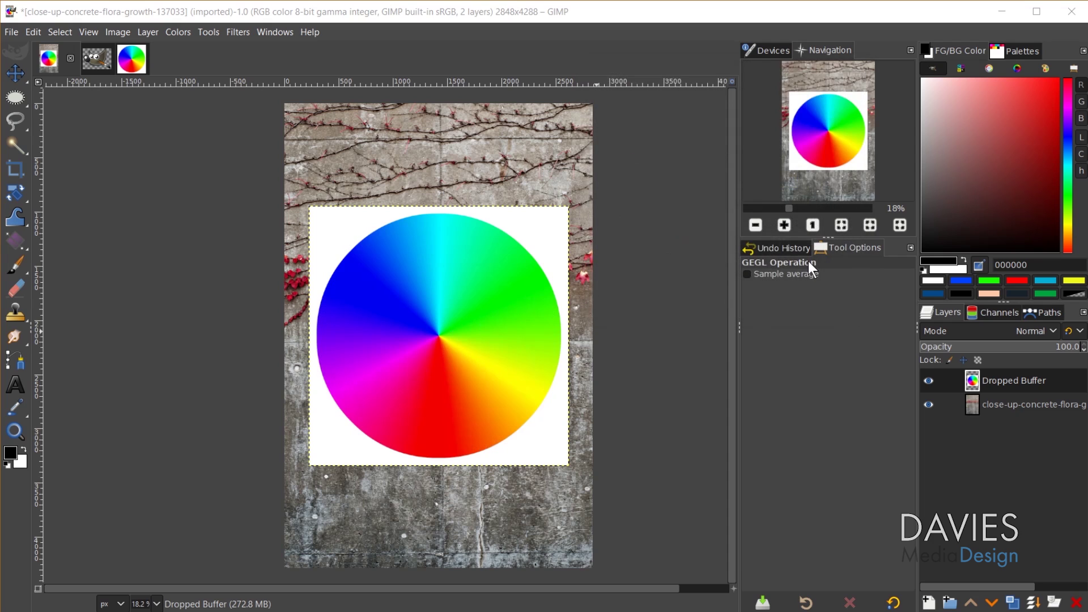
pyautogui.click(1076, 602)
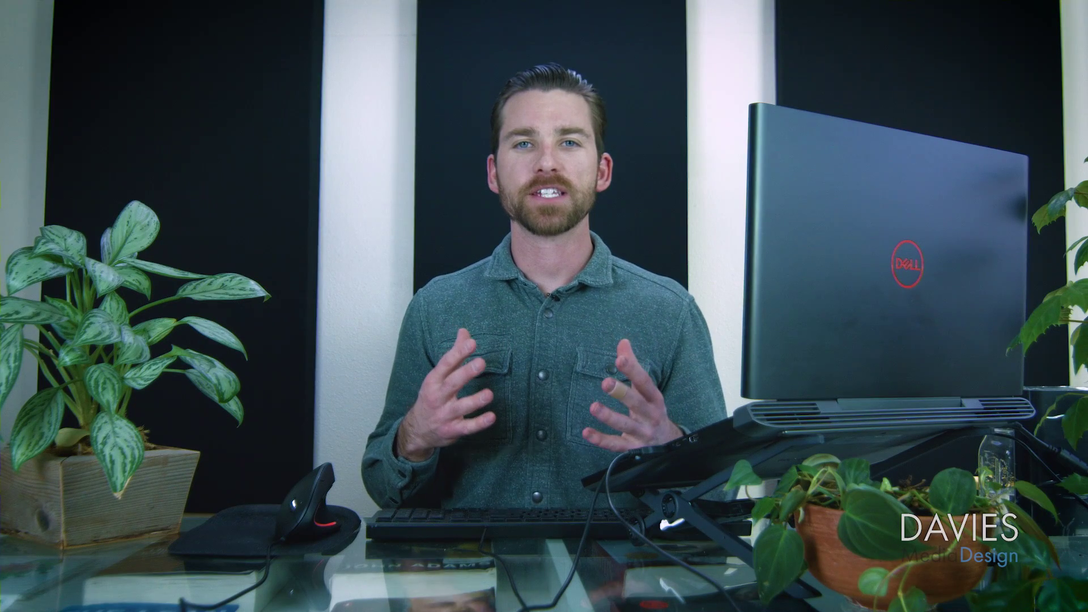
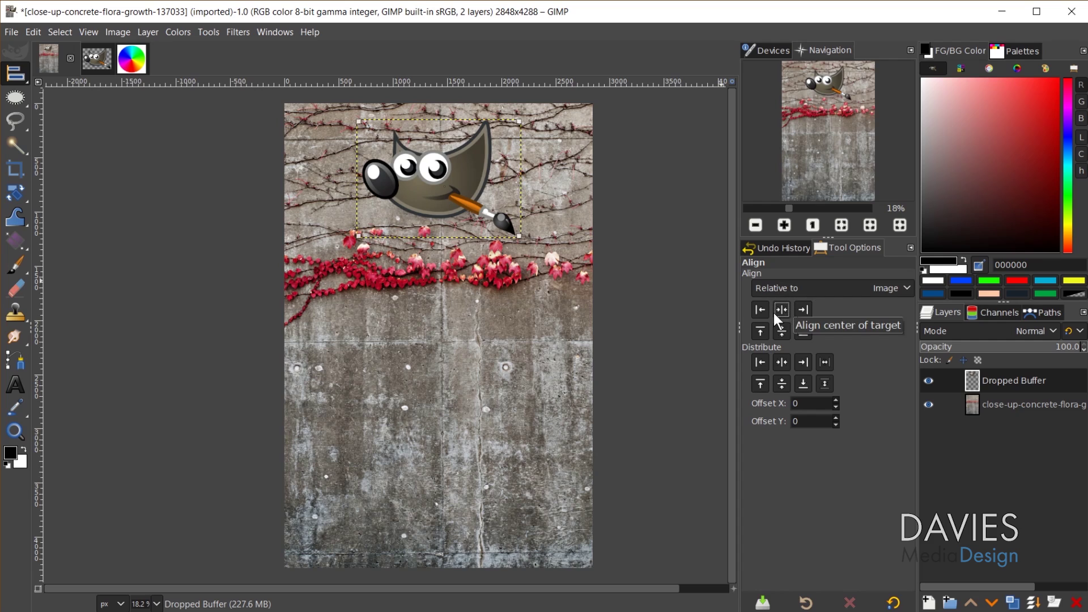
# - Place the GIMP mascot layer below the wall photo layer and load the mascot's outline as a selection with the wall layer active
pyautogui.moveTo(1005, 380); pyautogui.dragTo(974, 413)
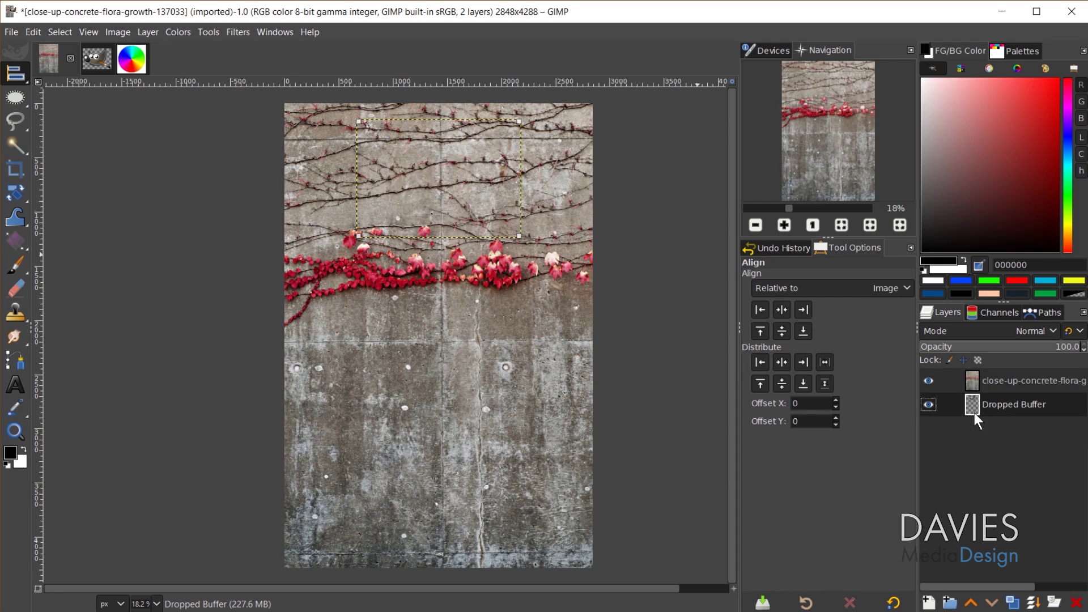
pyautogui.click(972, 380)
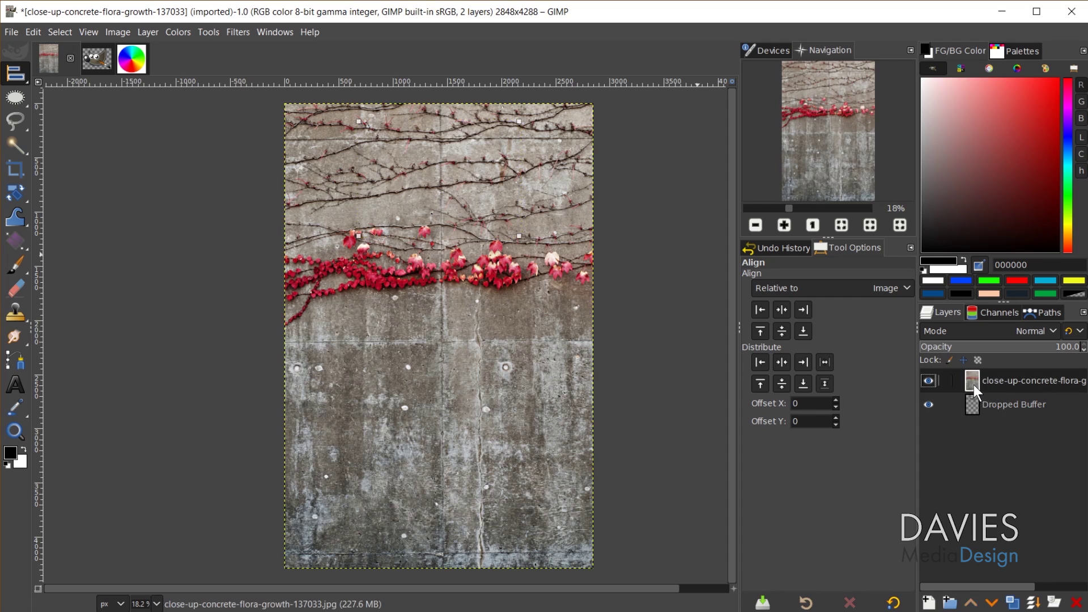
pyautogui.rightClick(972, 380)
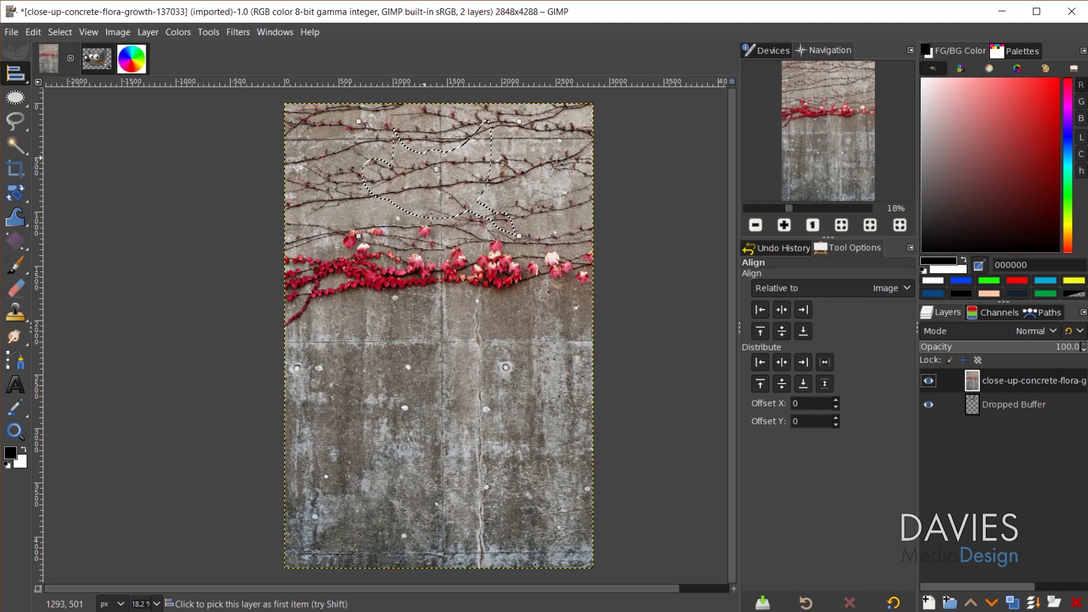
pyautogui.scroll(2, 436, 163)
pyautogui.scroll(1, 440, 193)
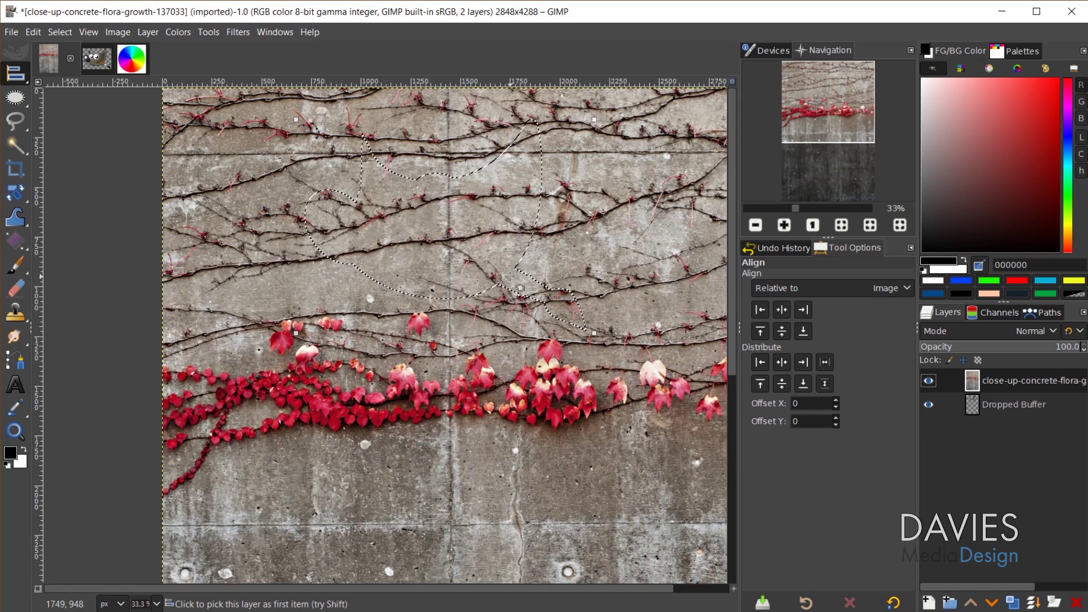
# - Rename the mascot layer Wilbur
pyautogui.doubleClick(995, 406)
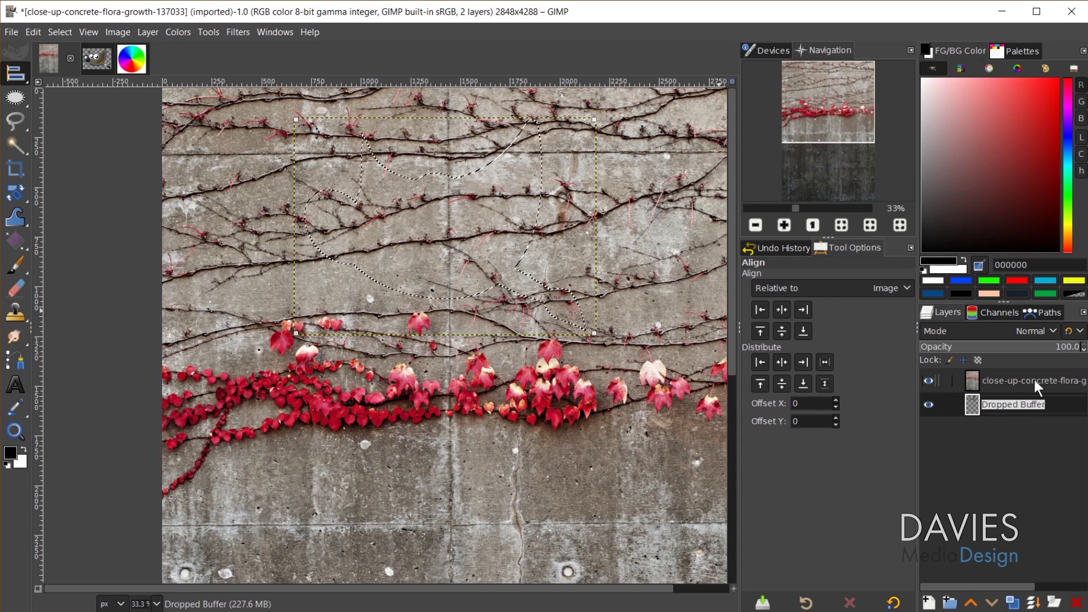
pyautogui.write('Wilbur')
pyautogui.press('Return')
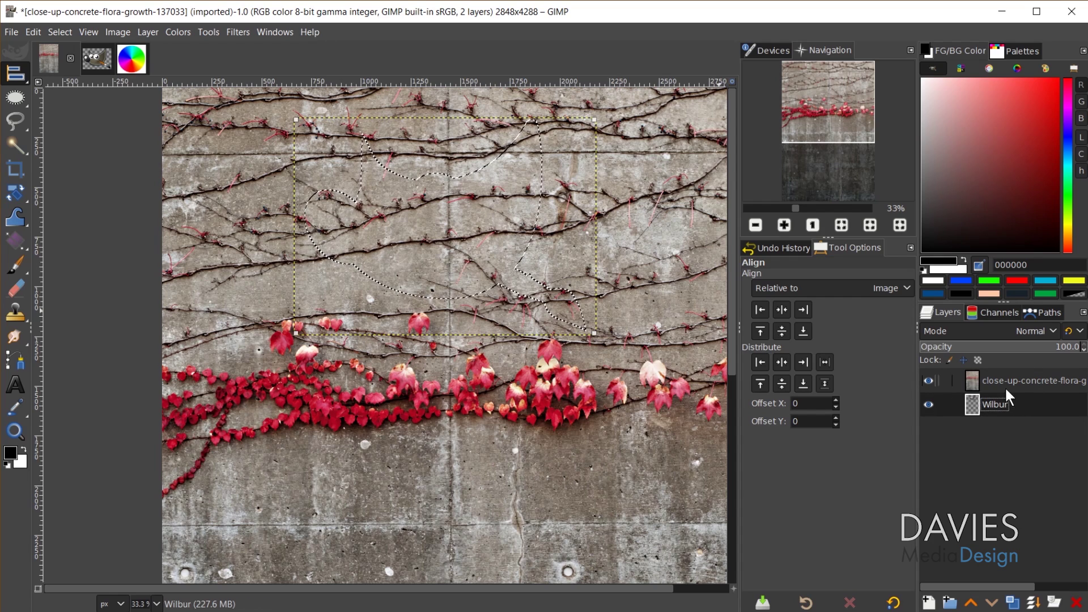
# - Start Color to Alpha on the wall photo layer with white as the colour and examine how the mascot blends with the wall
pyautogui.click(976, 378)
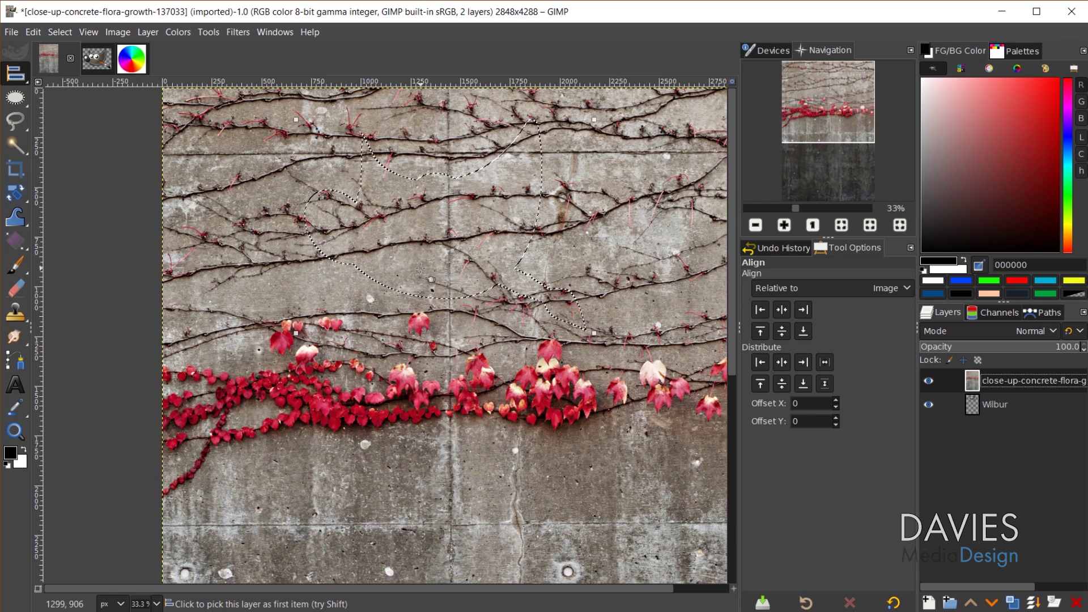
pyautogui.click(178, 31)
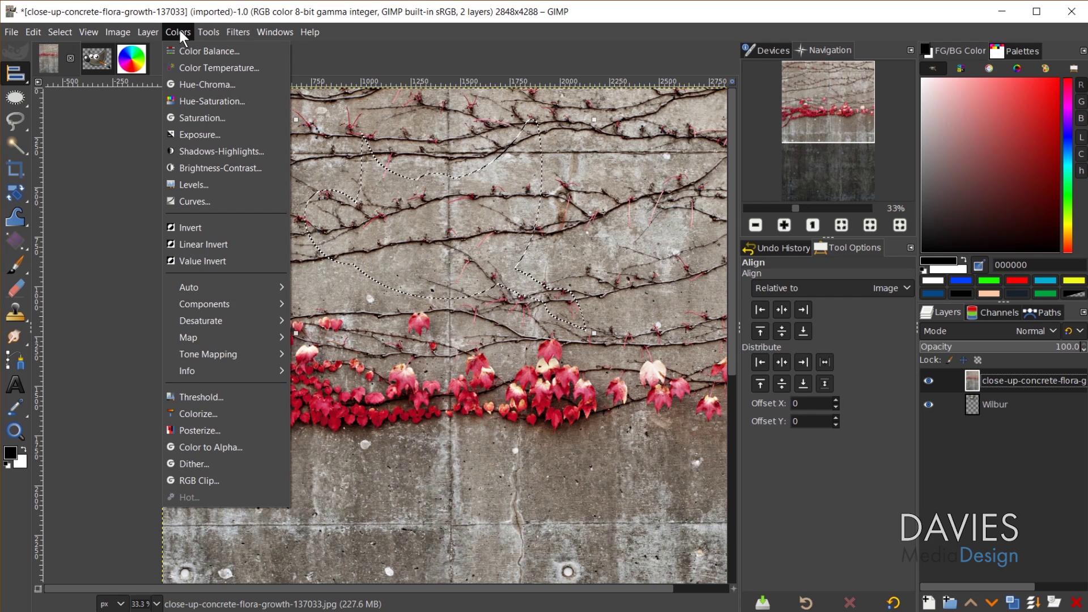
pyautogui.click(219, 449)
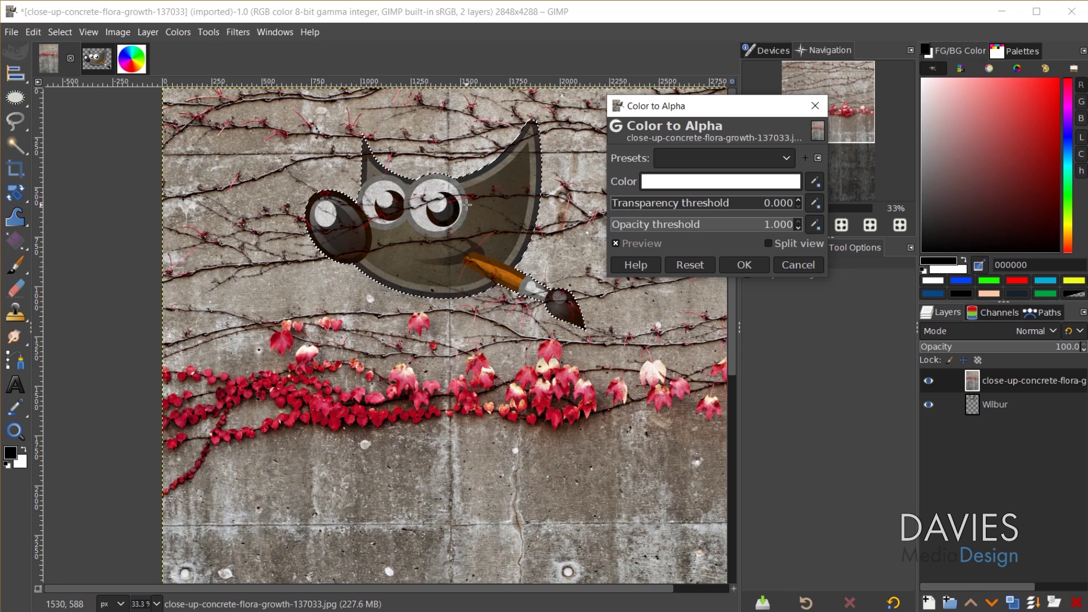
pyautogui.scroll(2, 464, 217)
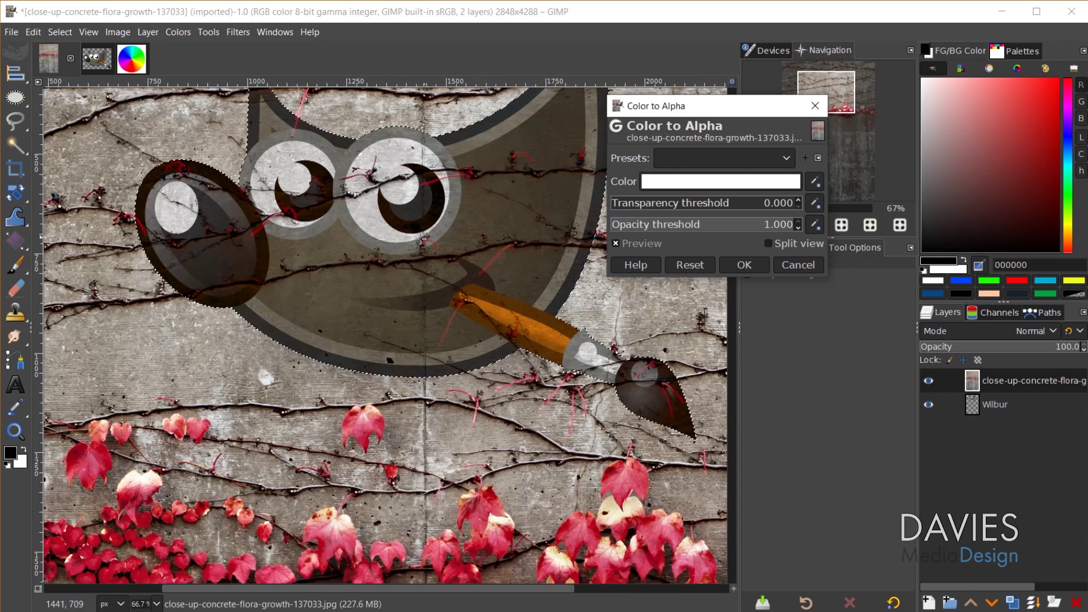
pyautogui.scroll(2, 374, 176)
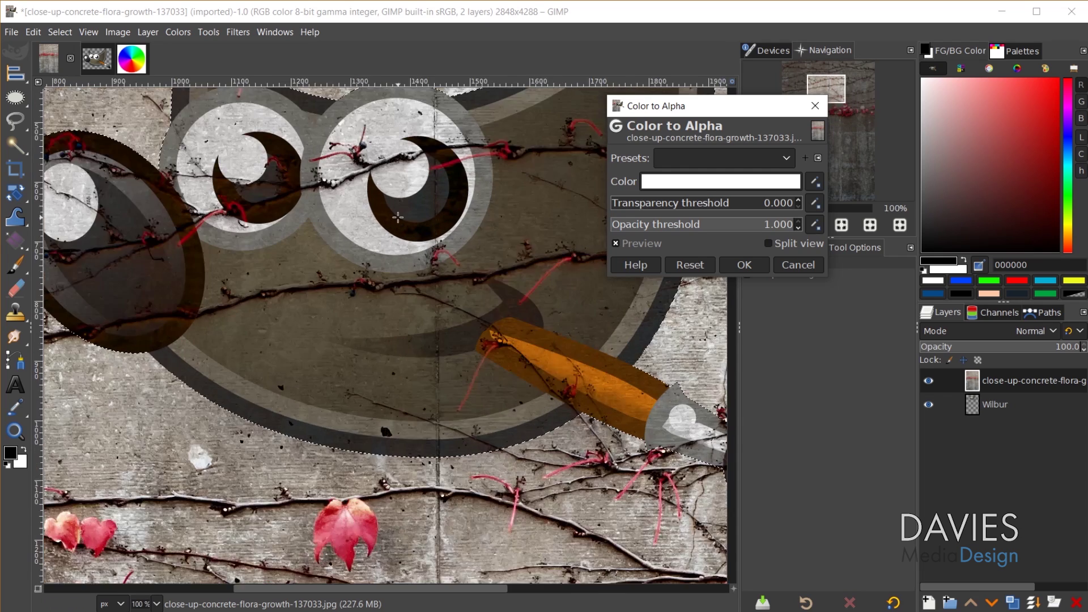
pyautogui.scroll(3, 383, 167)
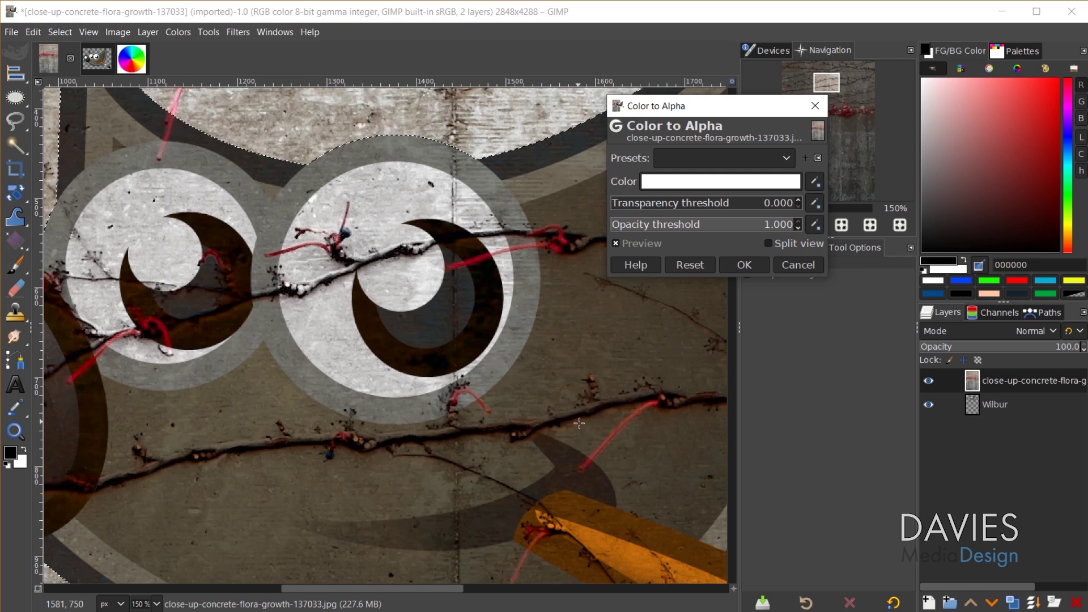
pyautogui.scroll(-1, 580, 415)
pyautogui.scroll(-2, 581, 415)
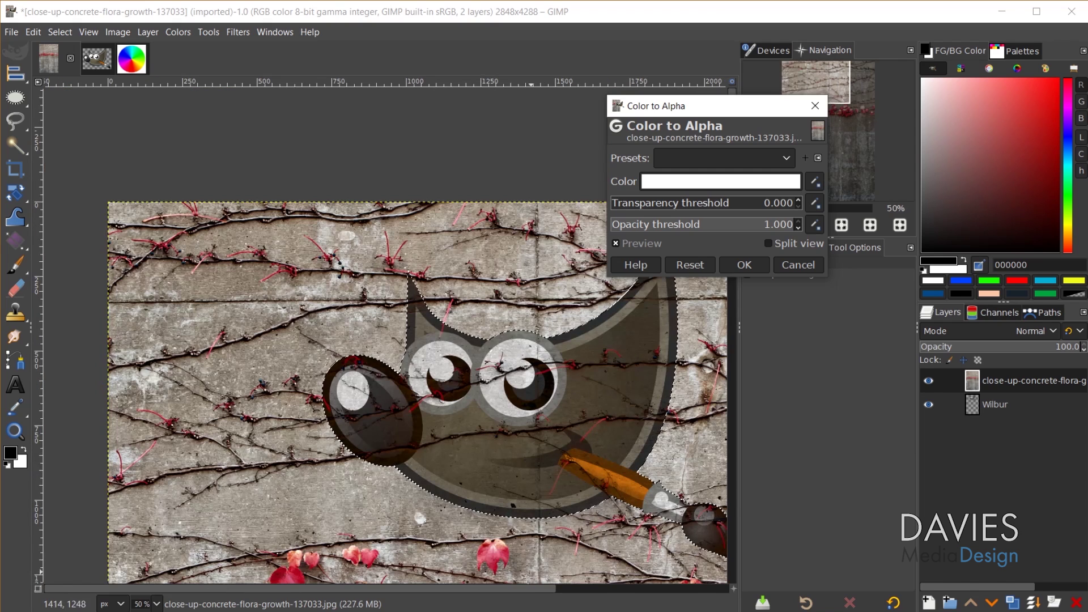
pyautogui.moveTo(528, 587); pyautogui.dragTo(584, 586)
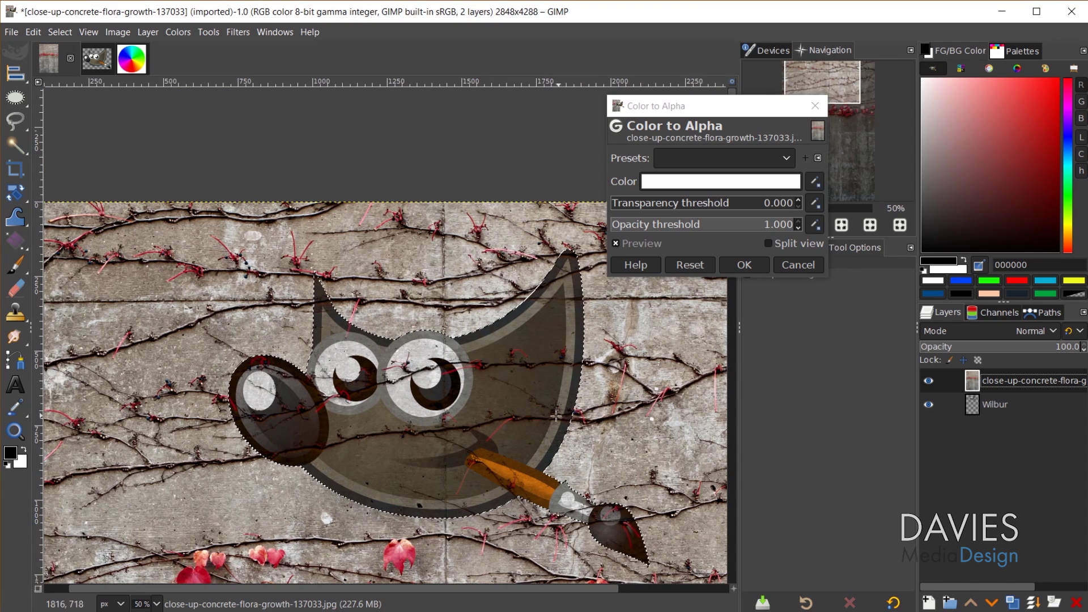
pyautogui.scroll(-3, 594, 405)
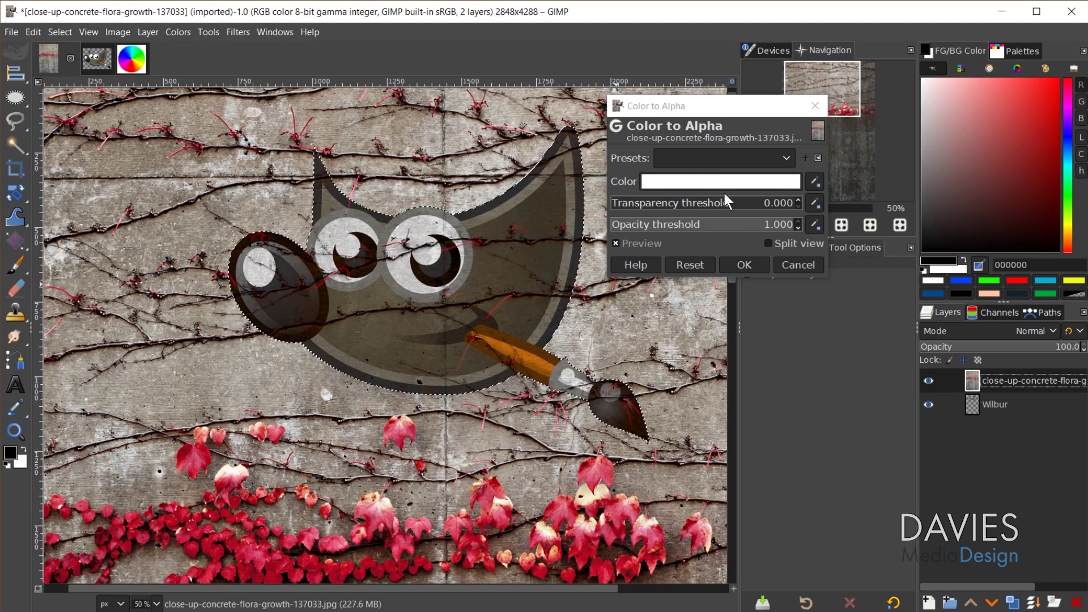
# - Sample a light grey from the concrete just above the mascot's eyes as the colour to turn transparent
pyautogui.click(816, 181)
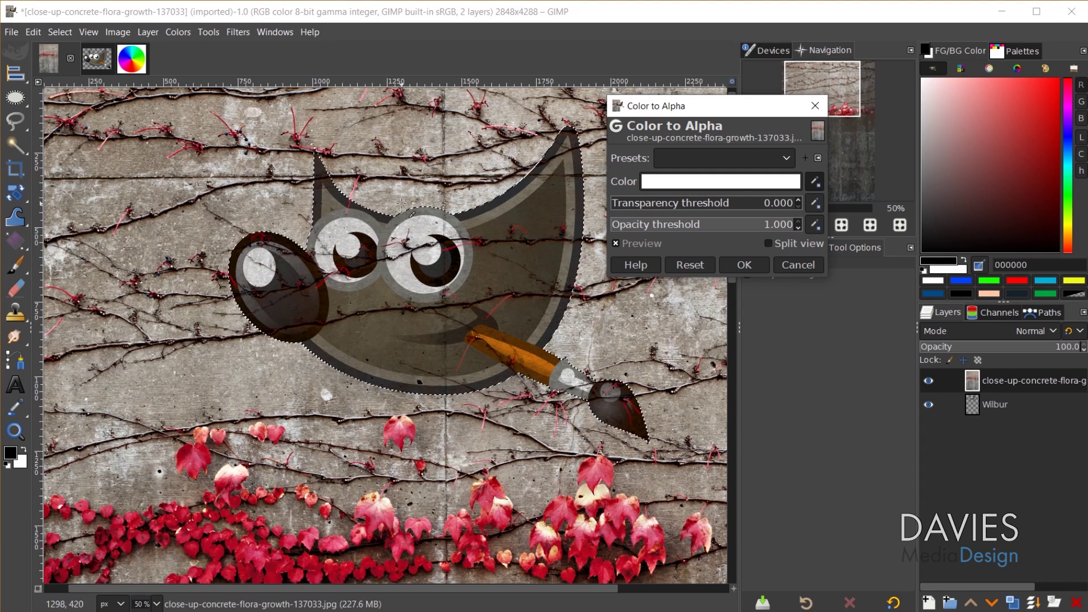
pyautogui.moveTo(401, 203)
pyautogui.mouseDown()
pyautogui.moveTo(386, 197)
pyautogui.moveTo(397, 186)
pyautogui.mouseUp()
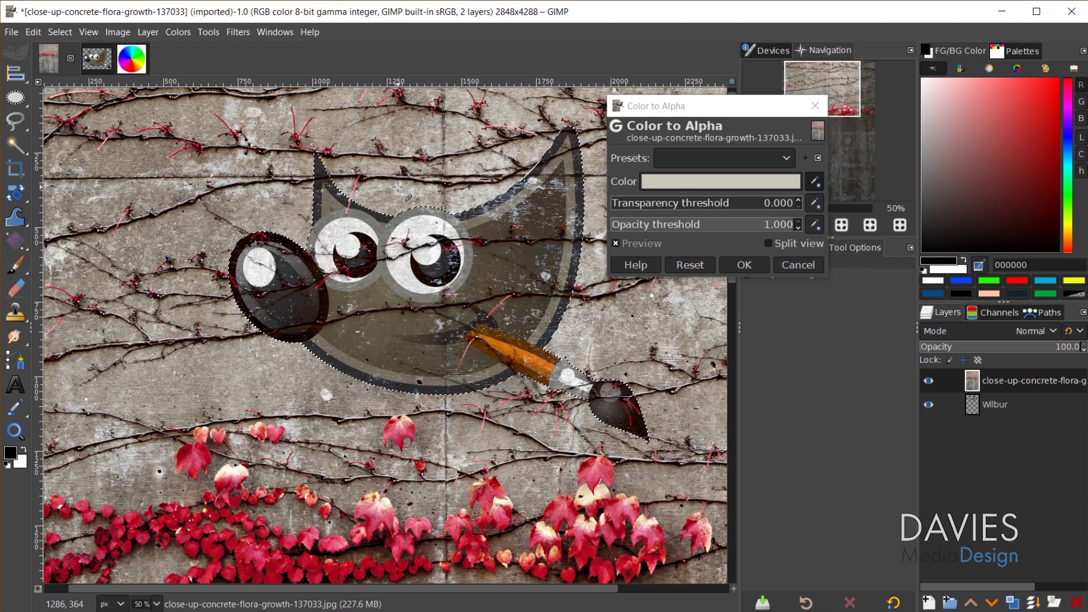
pyautogui.moveTo(399, 187)
pyautogui.mouseDown()
pyautogui.moveTo(398, 199)
pyautogui.moveTo(391, 189)
pyautogui.mouseUp()
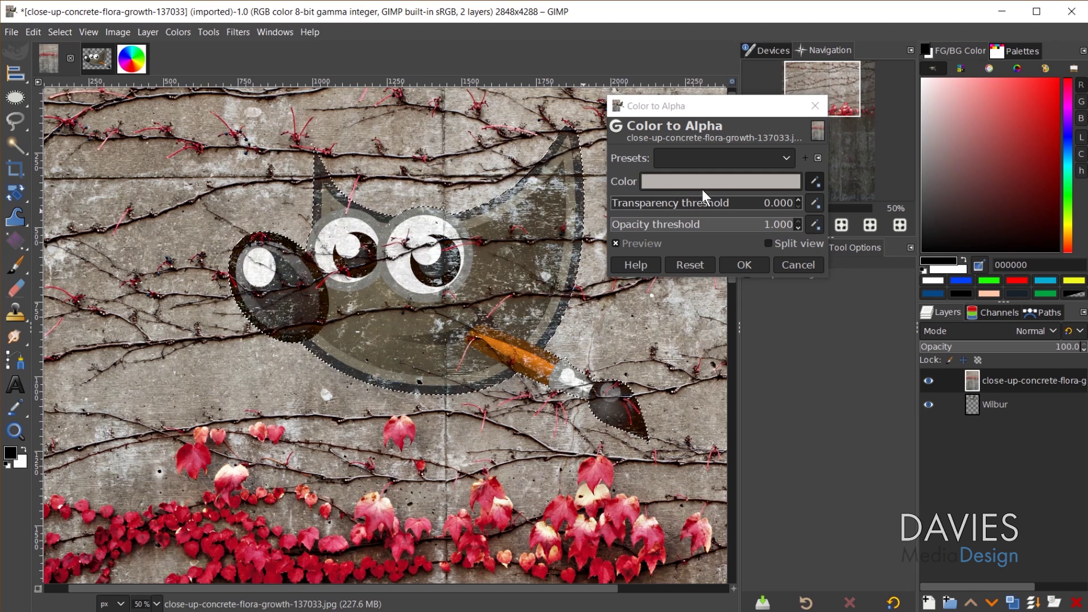
# - Try a transparency threshold of 0.045 for the mascot blend and bring it back to zero
pyautogui.press('1')
pyautogui.scroll(3, 390, 261)
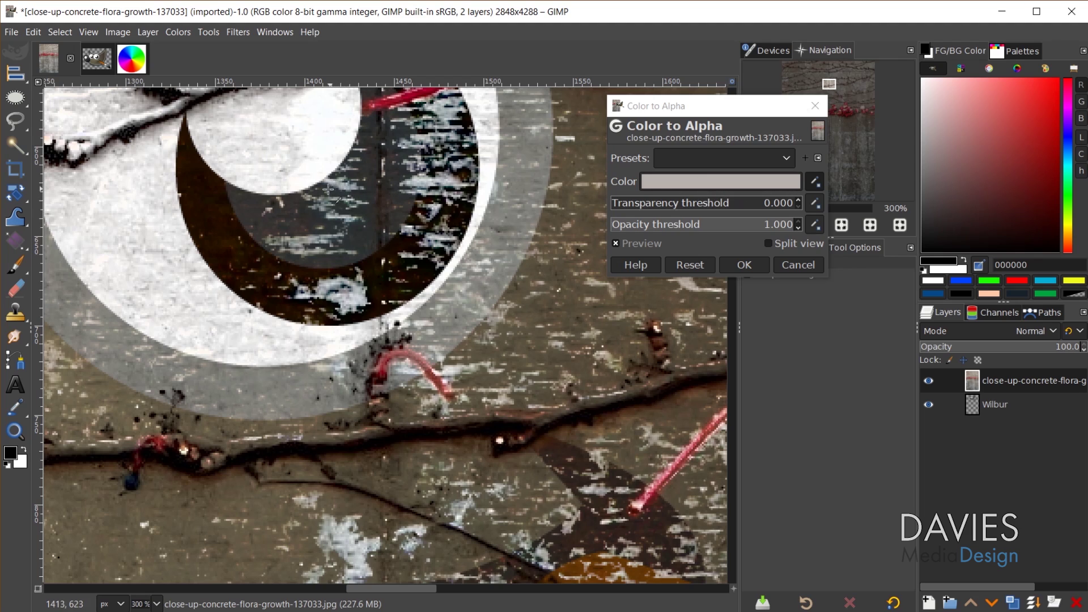
pyautogui.scroll(-4, 414, 340)
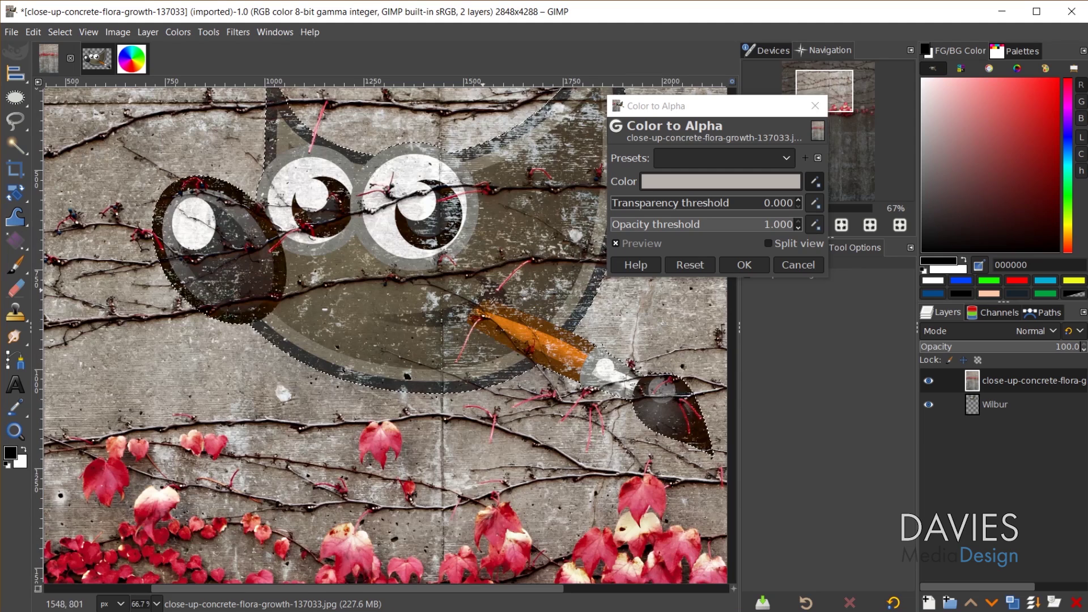
pyautogui.scroll(3, 495, 332)
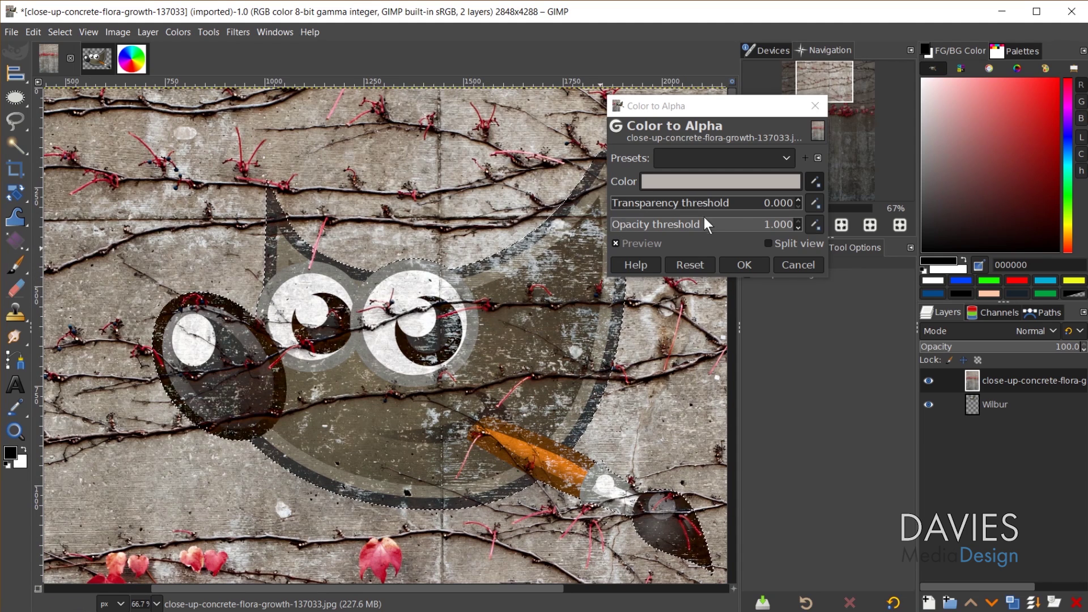
pyautogui.click(618, 203)
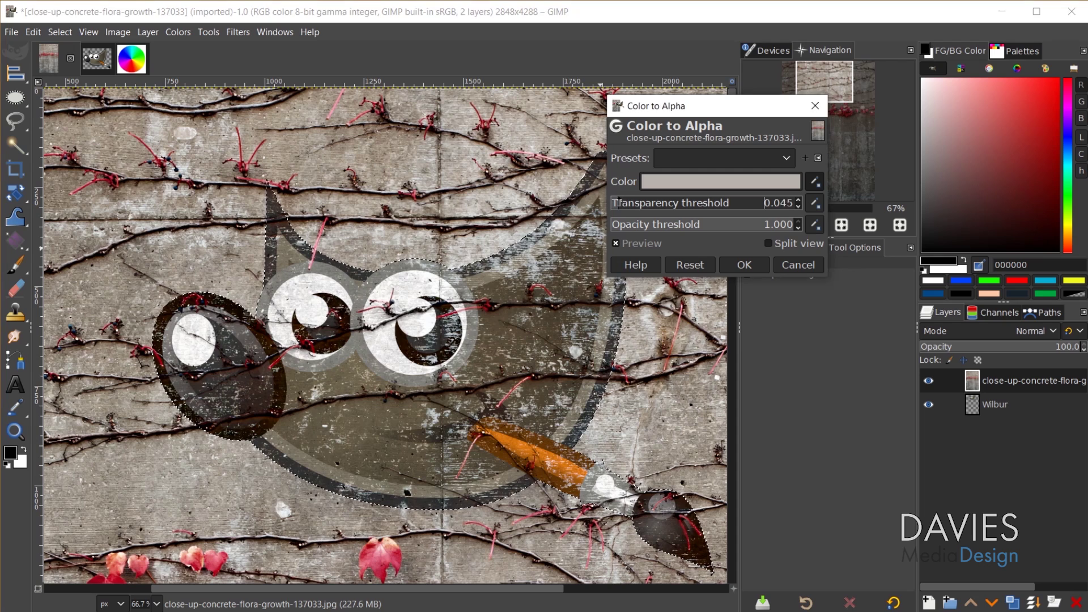
pyautogui.moveTo(616, 203)
pyautogui.mouseDown()
pyautogui.moveTo(670, 203)
pyautogui.moveTo(607, 203)
pyautogui.mouseUp()
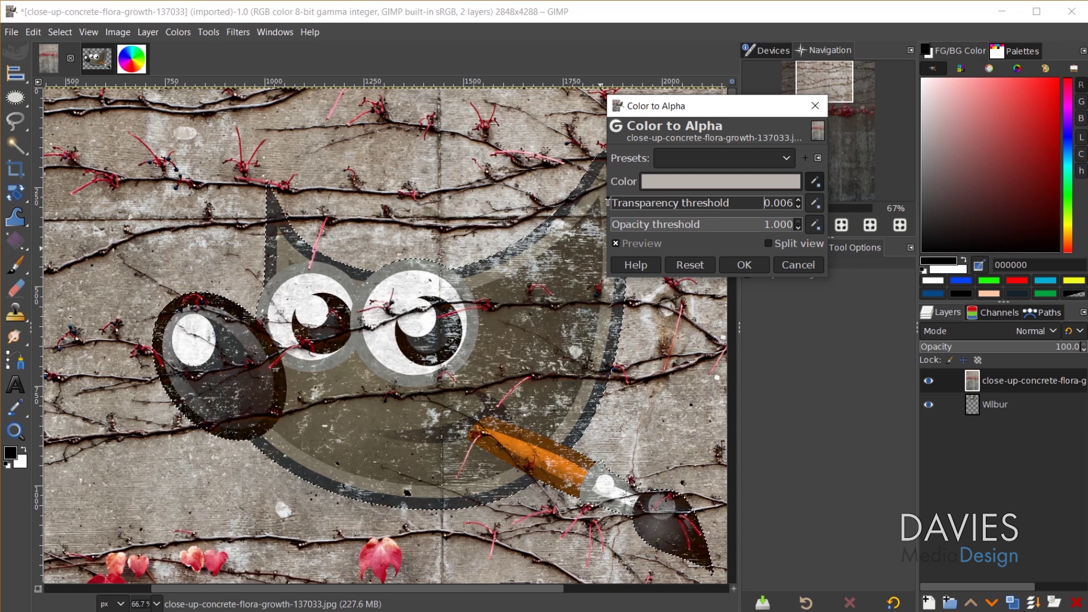
# - Set the opacity threshold to 0.396 and apply Color to Alpha to the wall photo layer
pyautogui.moveTo(766, 227); pyautogui.dragTo(683, 228)
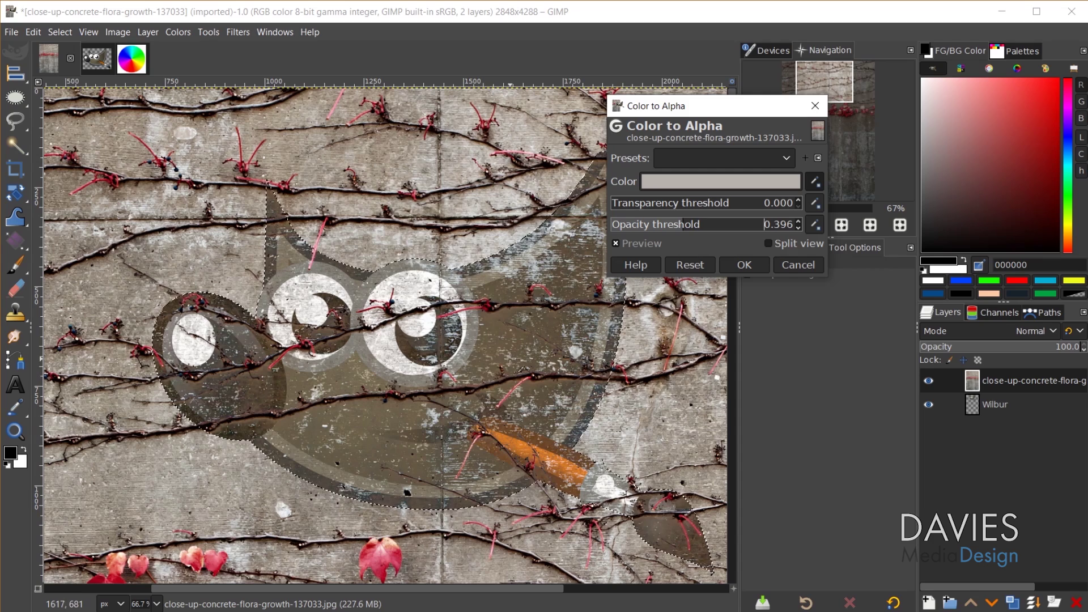
pyautogui.scroll(-2, 182, 409)
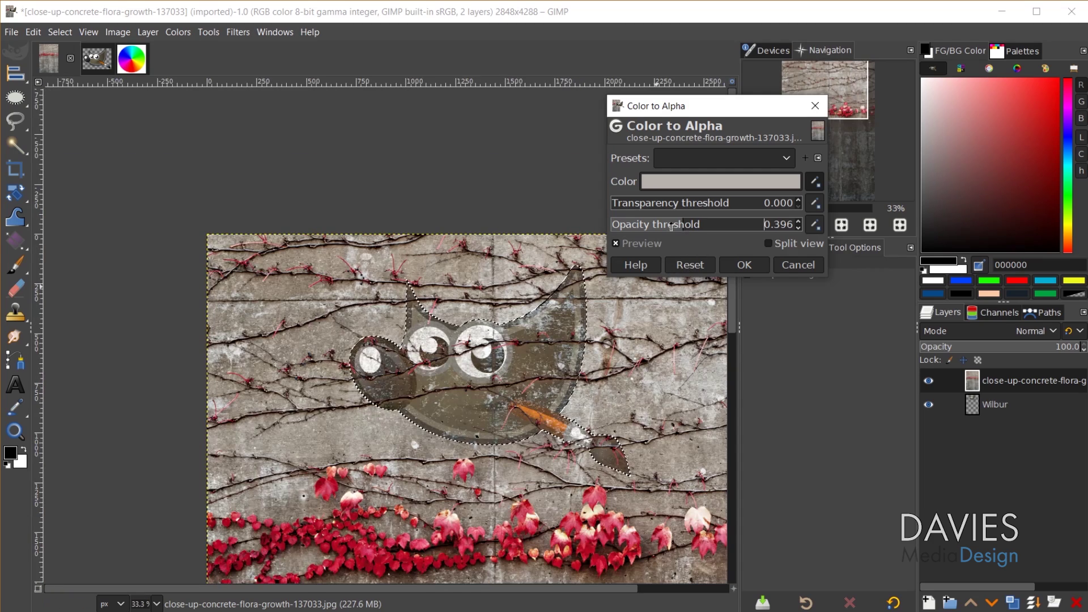
pyautogui.scroll(1, 558, 439)
pyautogui.scroll(1, 560, 440)
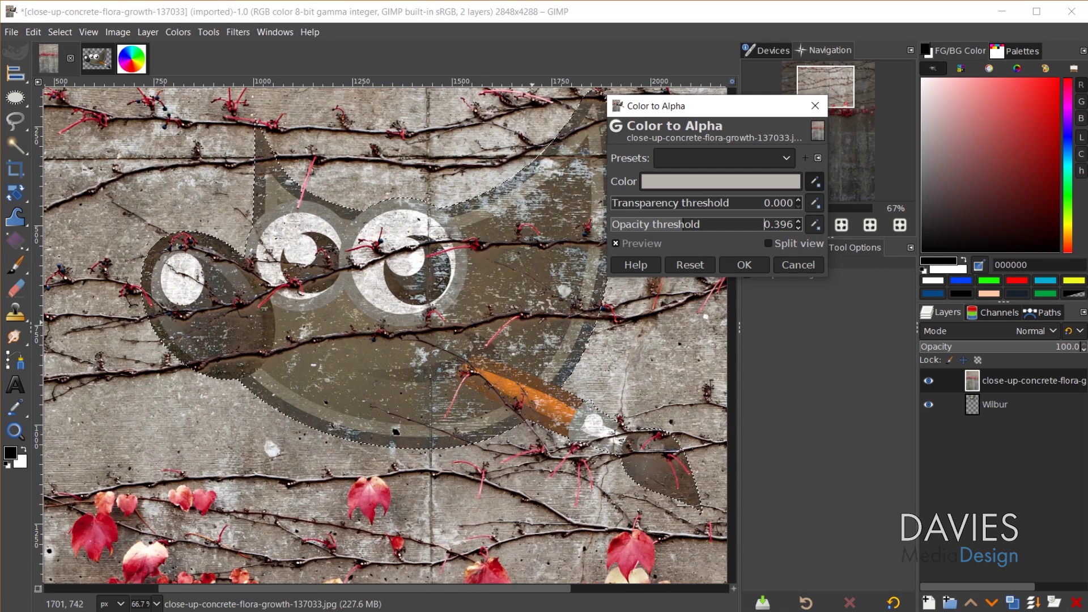
pyautogui.click(762, 267)
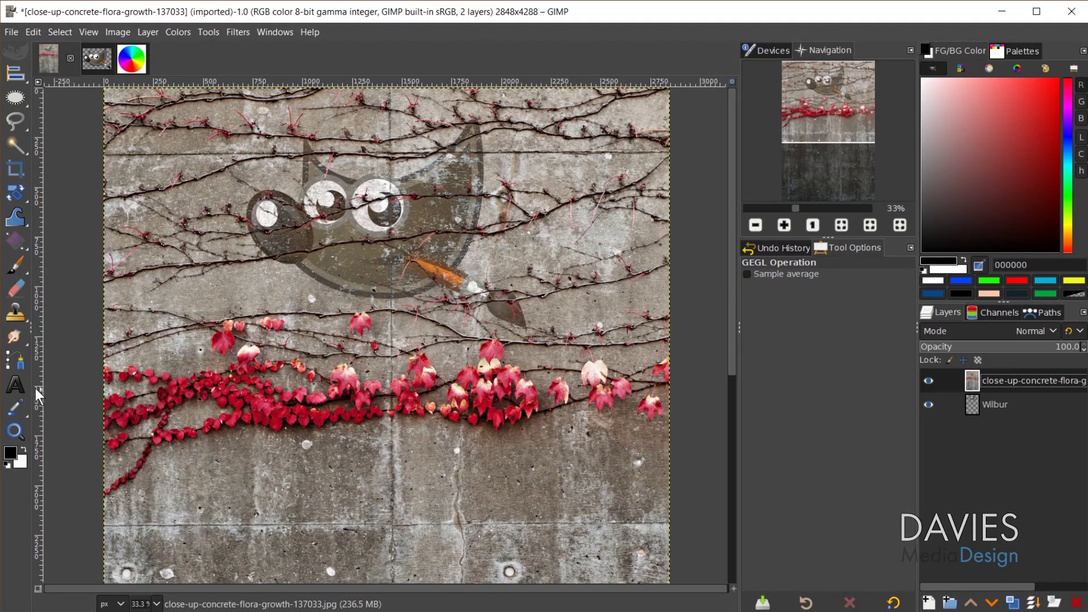
# - Add the text GIMP on the wall beside the mascot's ear above the paintbrush
pyautogui.click(17, 384)
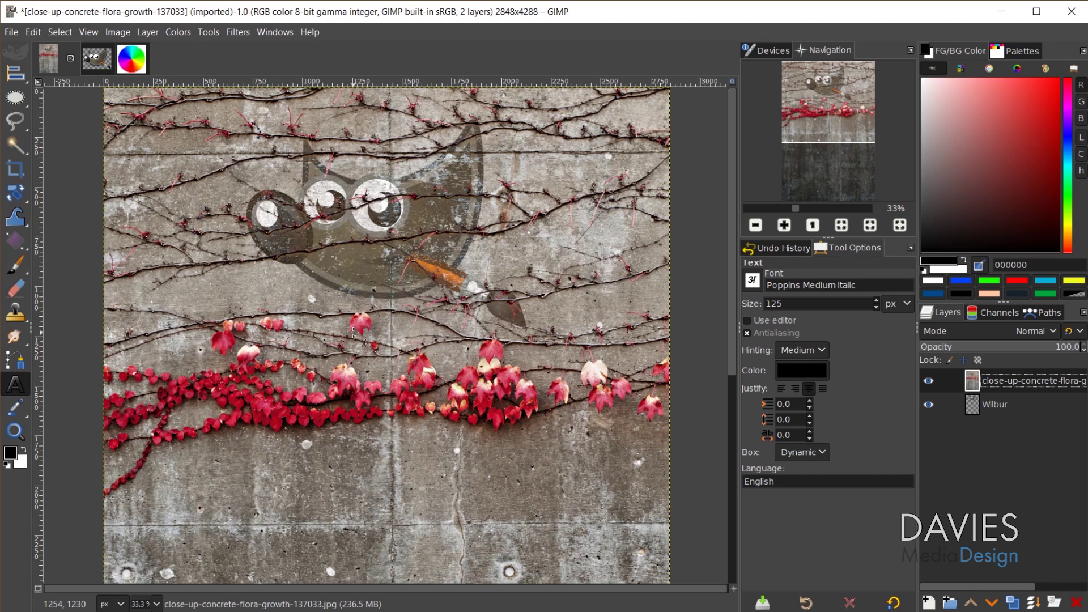
pyautogui.click(509, 156)
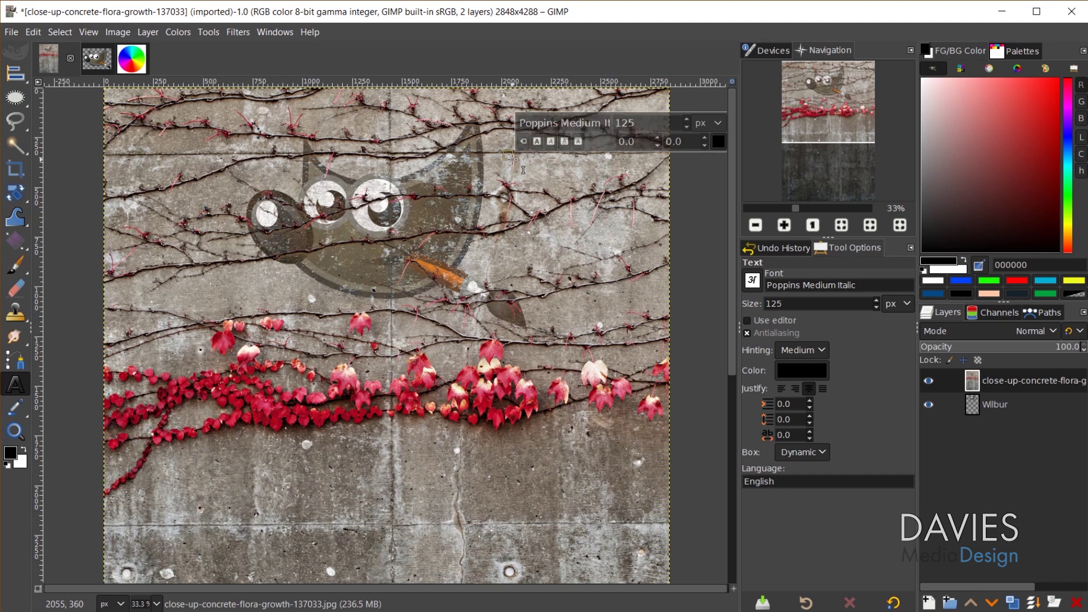
pyautogui.write('GIMP')
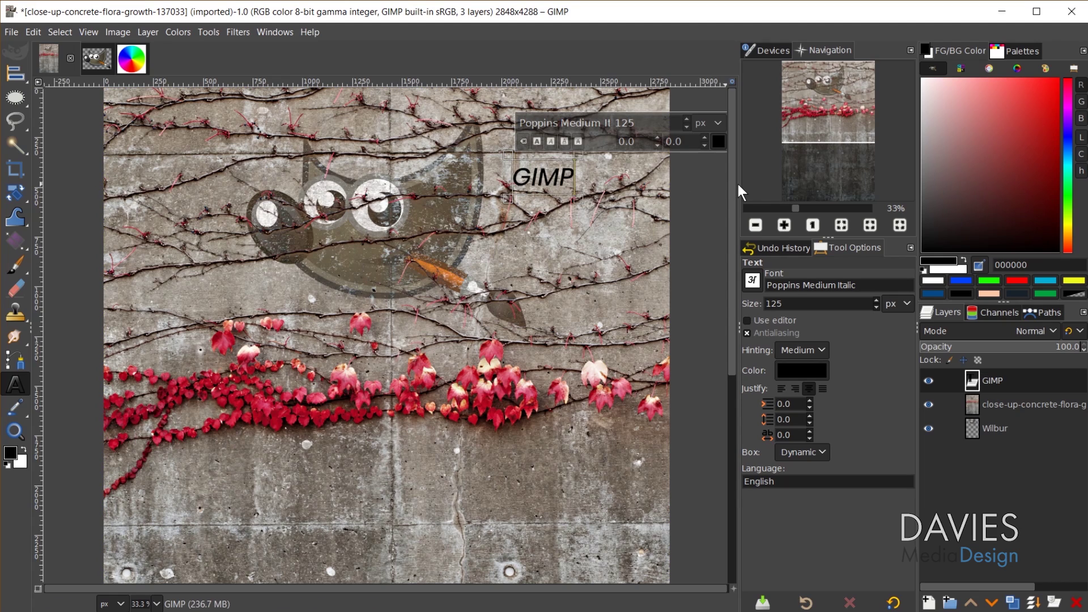
# - Change the font of the whole GIMP text to Poppins Bold
pyautogui.click(598, 124)
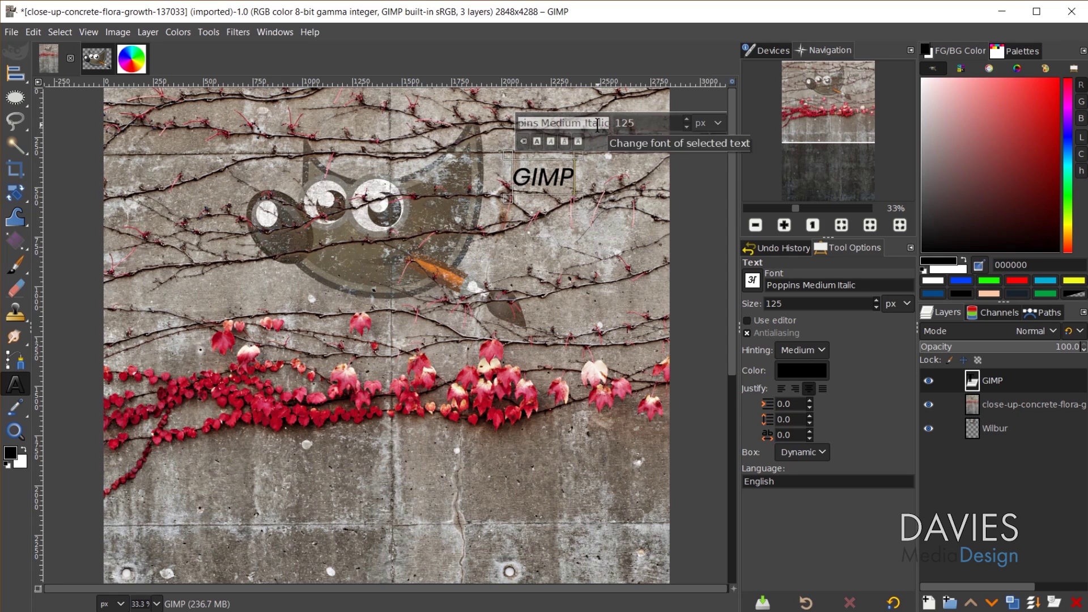
pyautogui.write('popp')
pyautogui.click(561, 141)
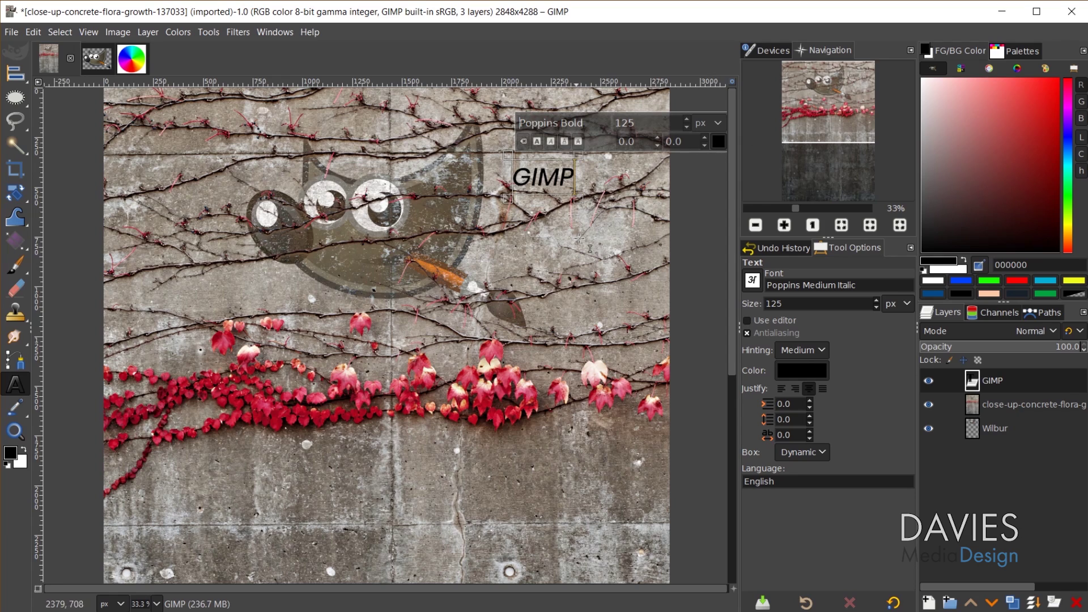
pyautogui.moveTo(573, 177); pyautogui.dragTo(512, 177)
pyautogui.click(586, 123)
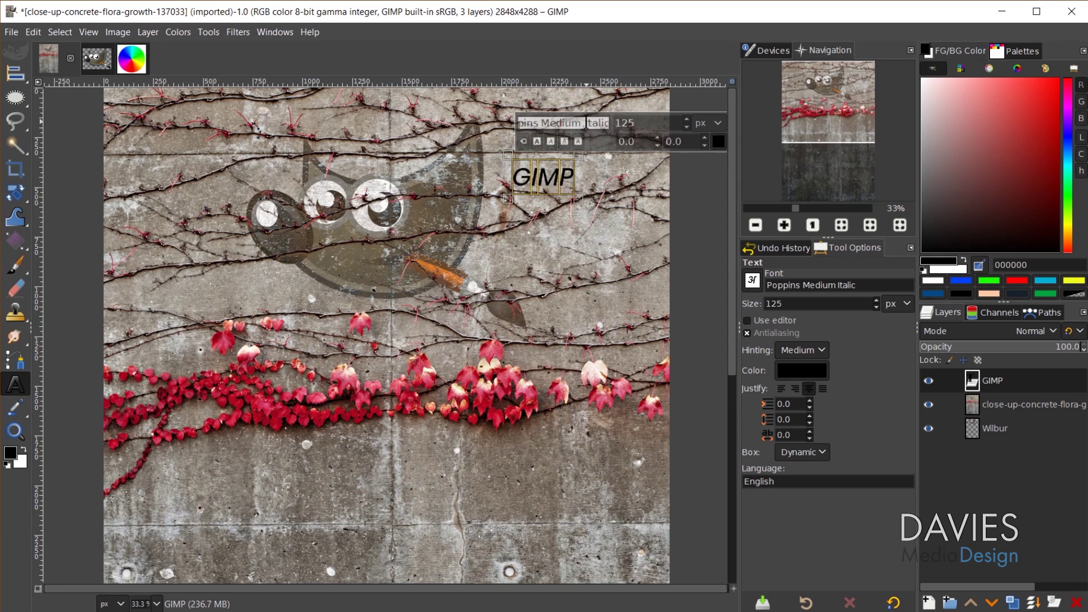
pyautogui.write('POPPI')
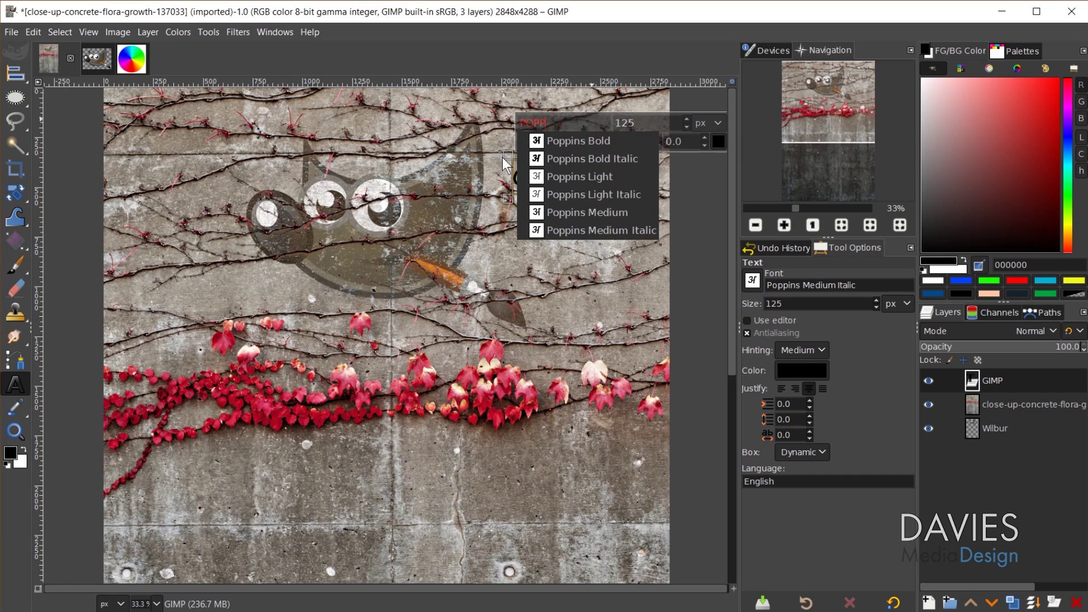
pyautogui.click(546, 140)
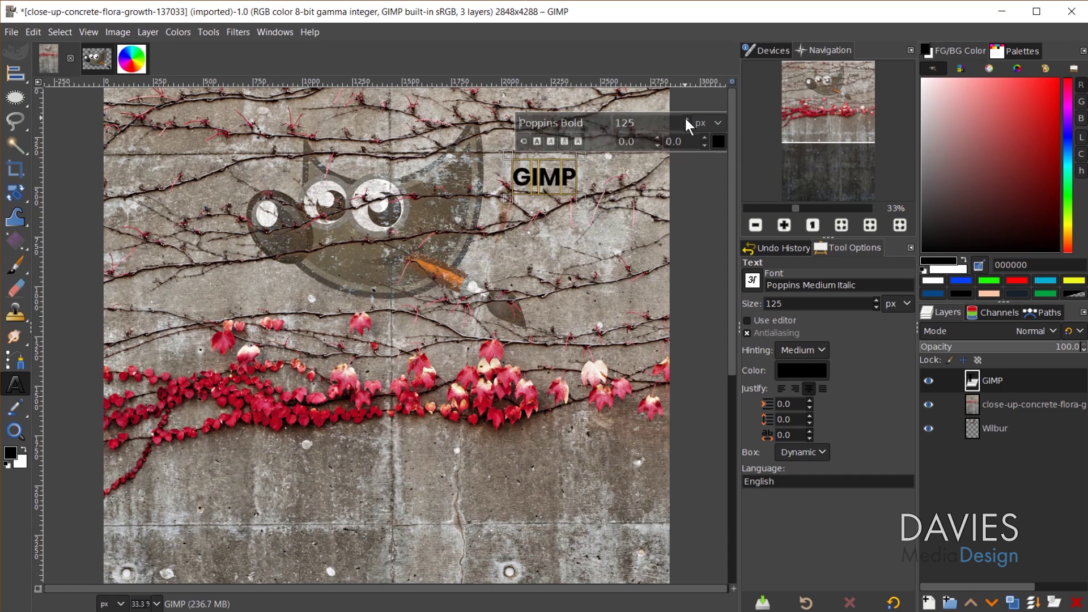
# - Set the GIMP text size to 190 px and move the text slightly up and closer to the mascot's ear
pyautogui.moveTo(686, 117); pyautogui.dragTo(685, 116)
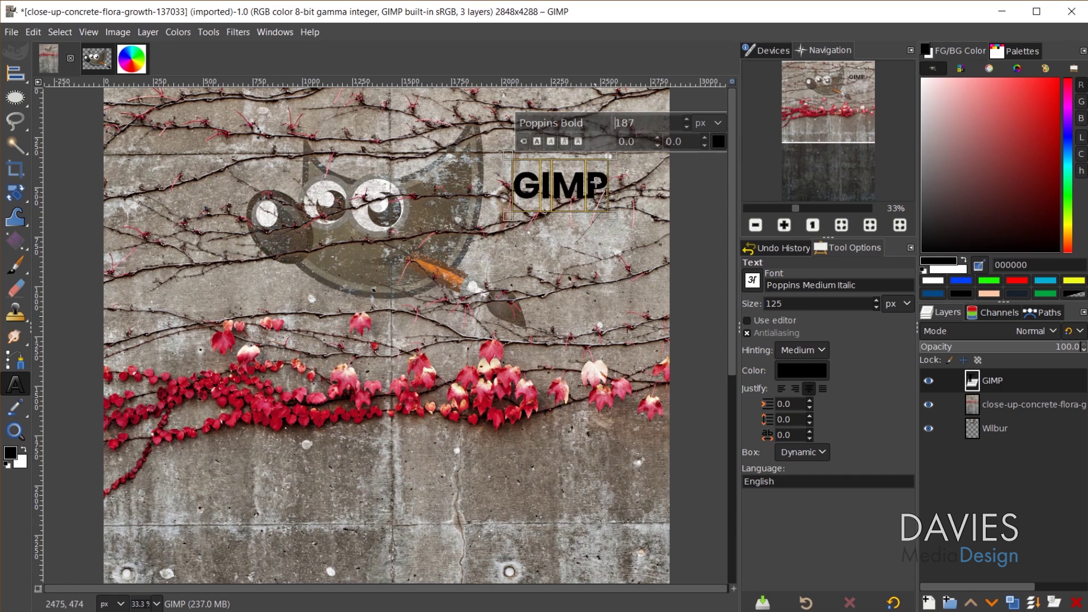
pyautogui.click(686, 119)
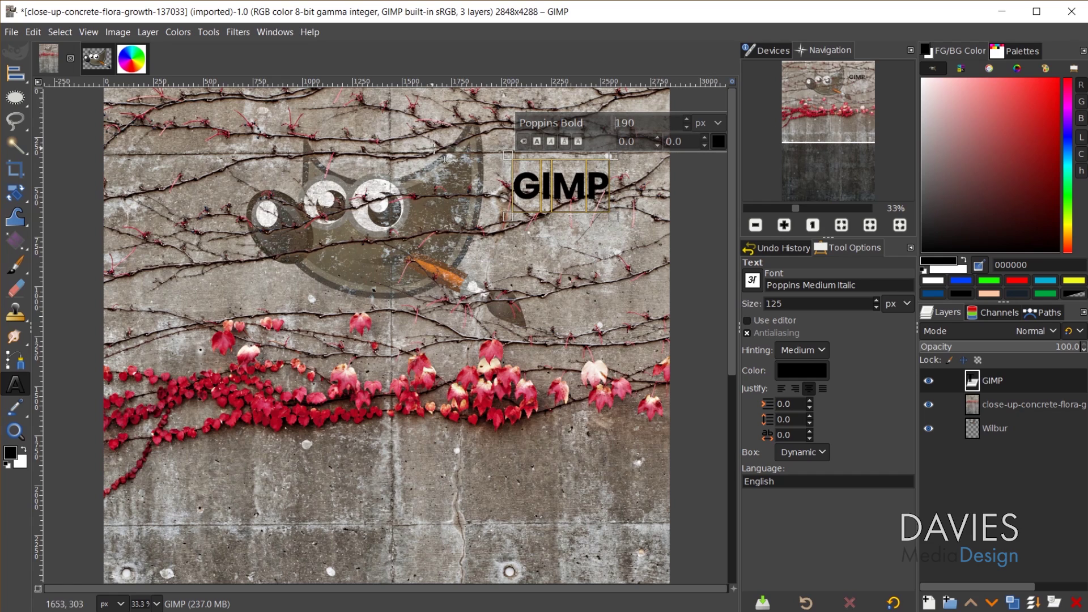
pyautogui.press('alt')
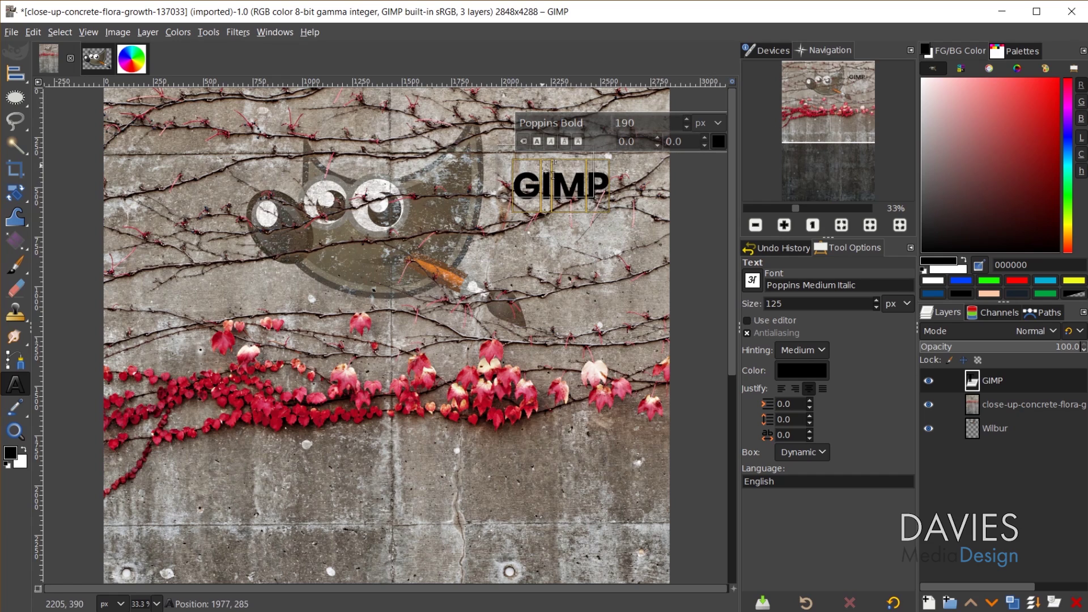
pyautogui.moveTo(553, 163)
pyautogui.mouseDown()
pyautogui.moveTo(530, 138)
pyautogui.moveTo(554, 158)
pyautogui.mouseUp()
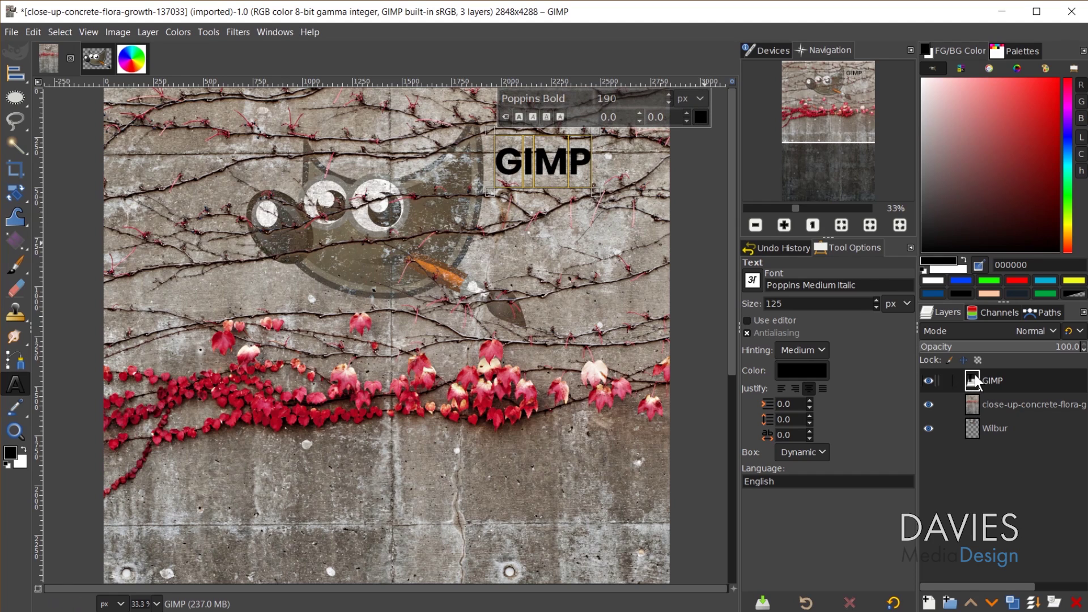
# - Place the GIMP text layer below the wall photo layer and load the lettering's outline as a selection with the wall layer active
pyautogui.moveTo(975, 379)
pyautogui.mouseDown()
pyautogui.moveTo(981, 425)
pyautogui.moveTo(976, 405)
pyautogui.mouseUp()
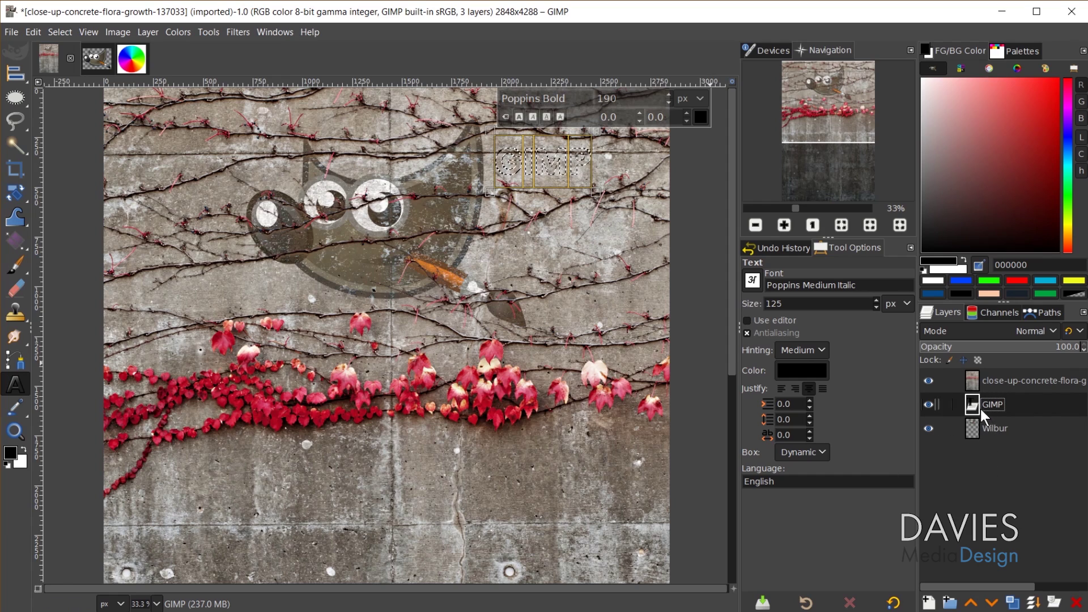
pyautogui.click(978, 385)
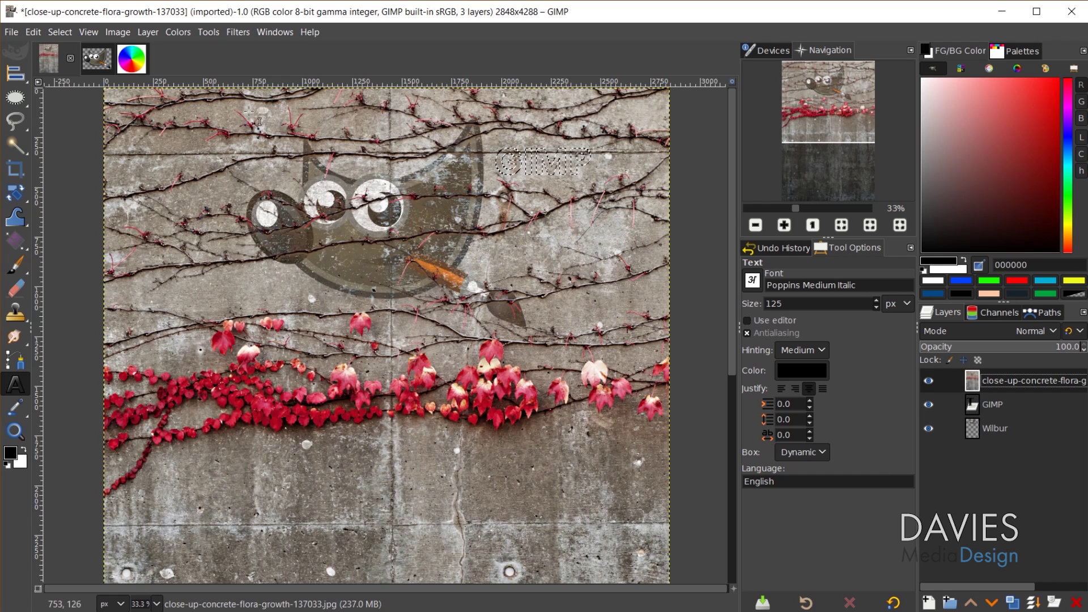
# - Start Color to Alpha on the wall photo layer and sample a light grey from the concrete just above the lettering as the colour
pyautogui.click(181, 33)
pyautogui.click(213, 446)
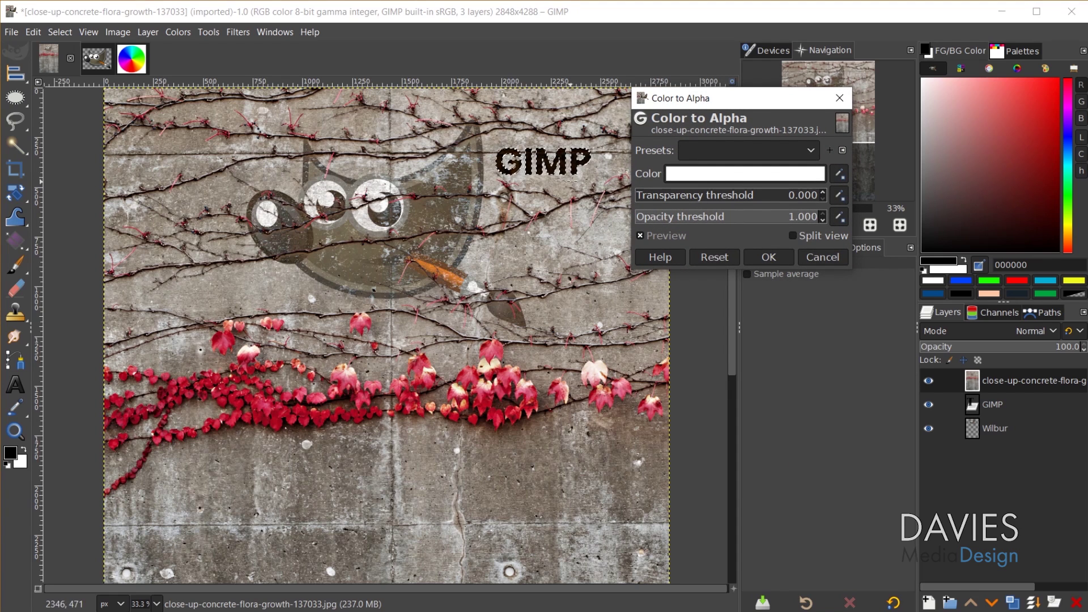
pyautogui.keyDown('ctrl'); pyautogui.scroll(2, 557, 169); pyautogui.keyUp('ctrl')
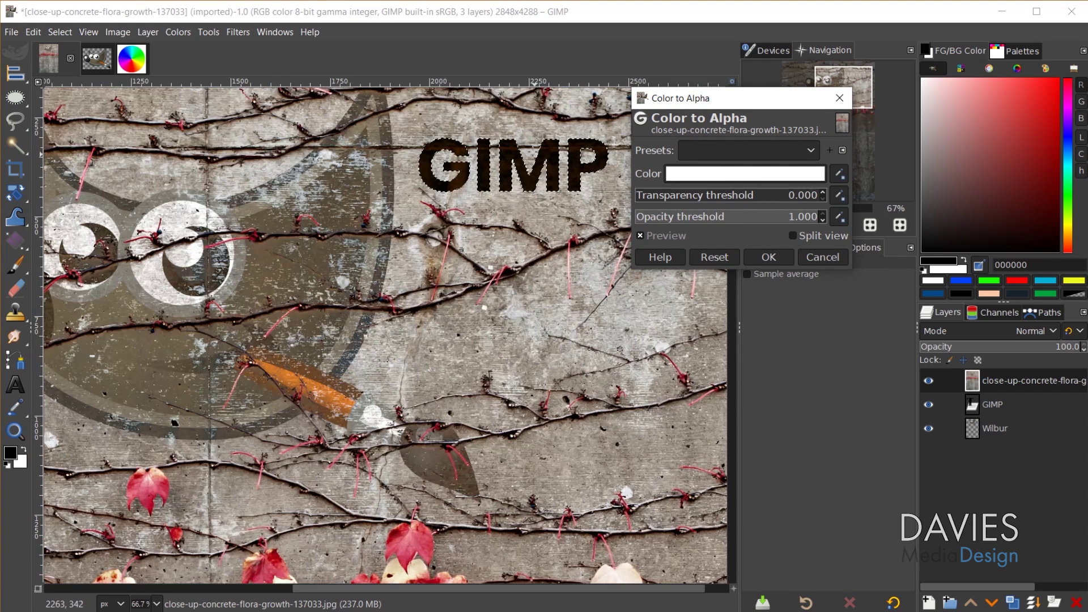
pyautogui.click(840, 174)
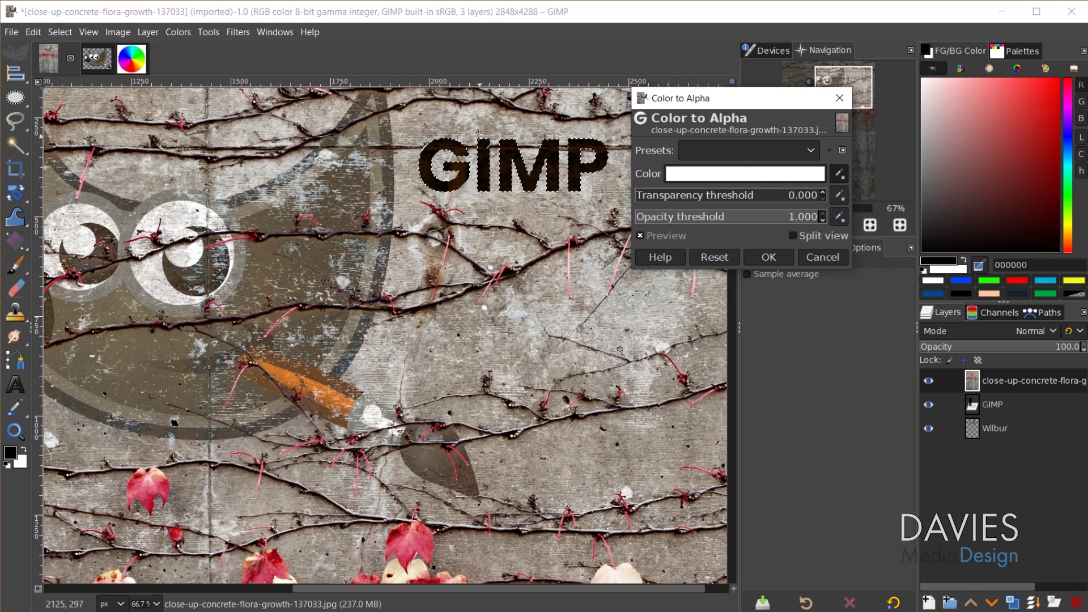
pyautogui.moveTo(479, 134); pyautogui.dragTo(480, 118)
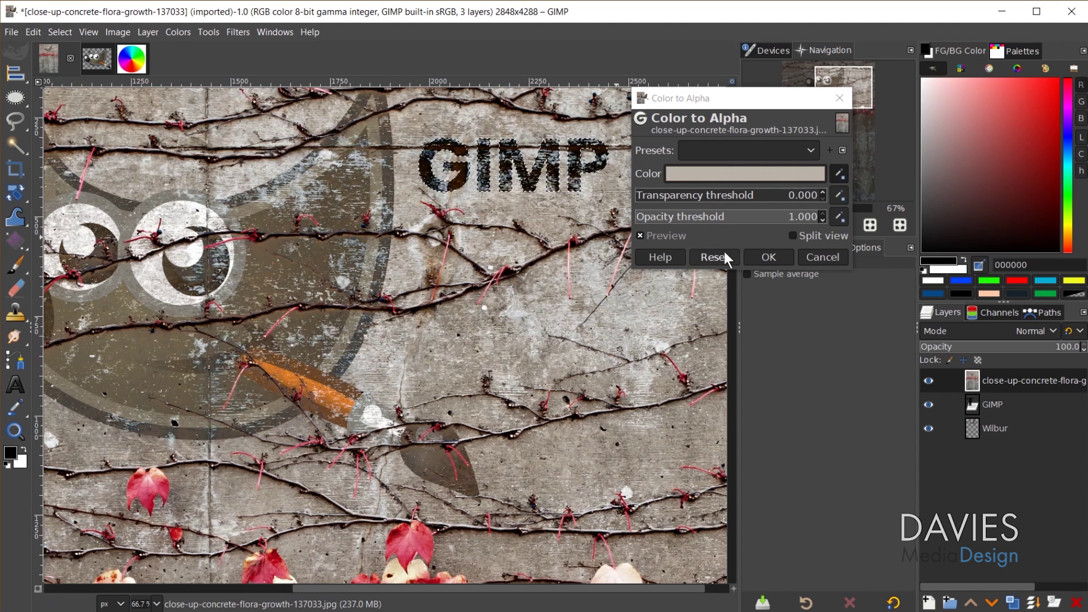
# - Set the opacity threshold to 0.292, apply Color to Alpha to the lettering area and bring the whole design into view
pyautogui.moveTo(731, 215); pyautogui.dragTo(684, 217)
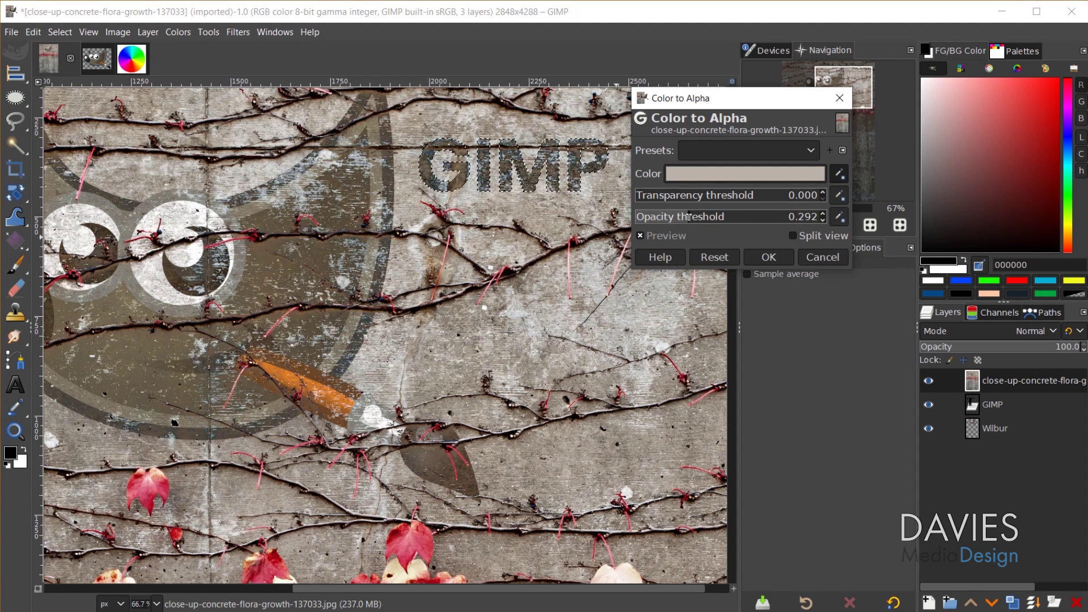
pyautogui.click(768, 257)
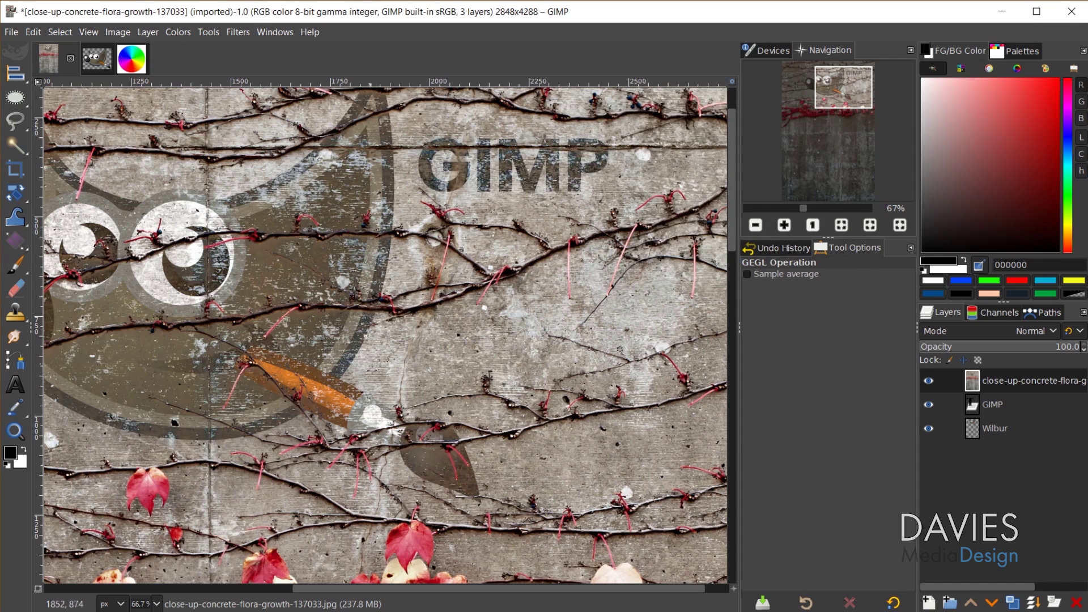
pyautogui.scroll(-2, 284, 415)
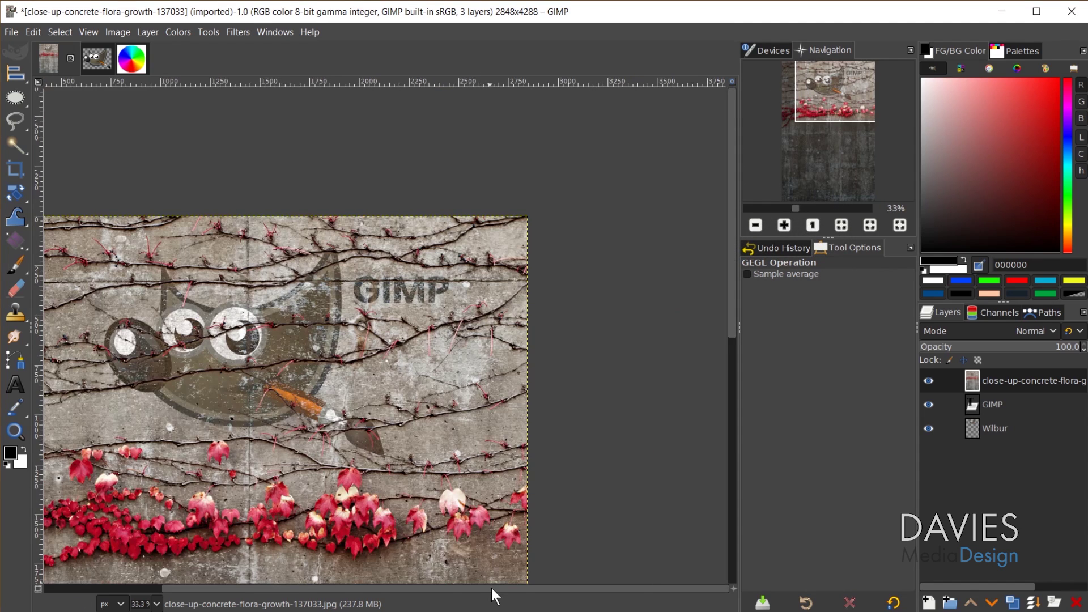
pyautogui.moveTo(492, 587); pyautogui.dragTo(395, 590)
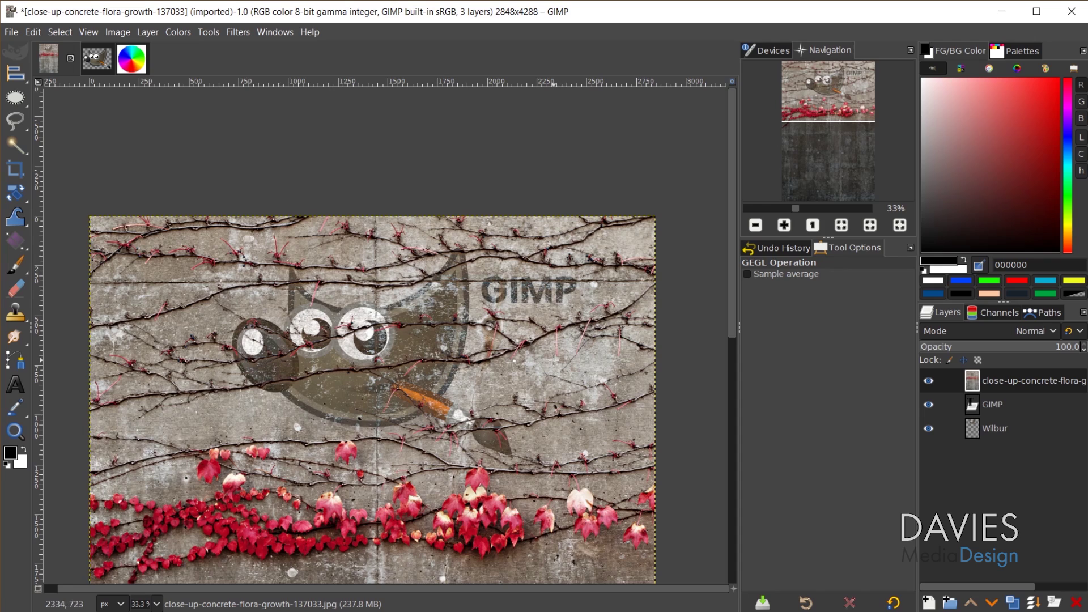